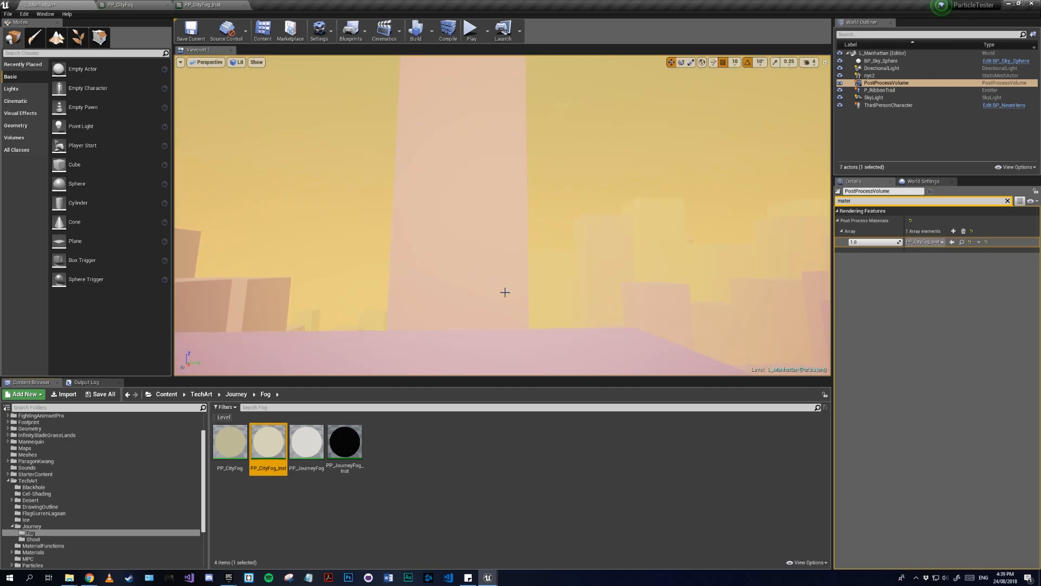
Step: Switch to the PP_CityFog material and delete every node from its graph except the main material output node
{"action": "right_click_drag", "start_coordinate": [458, 309], "coordinate": [616, 309]}
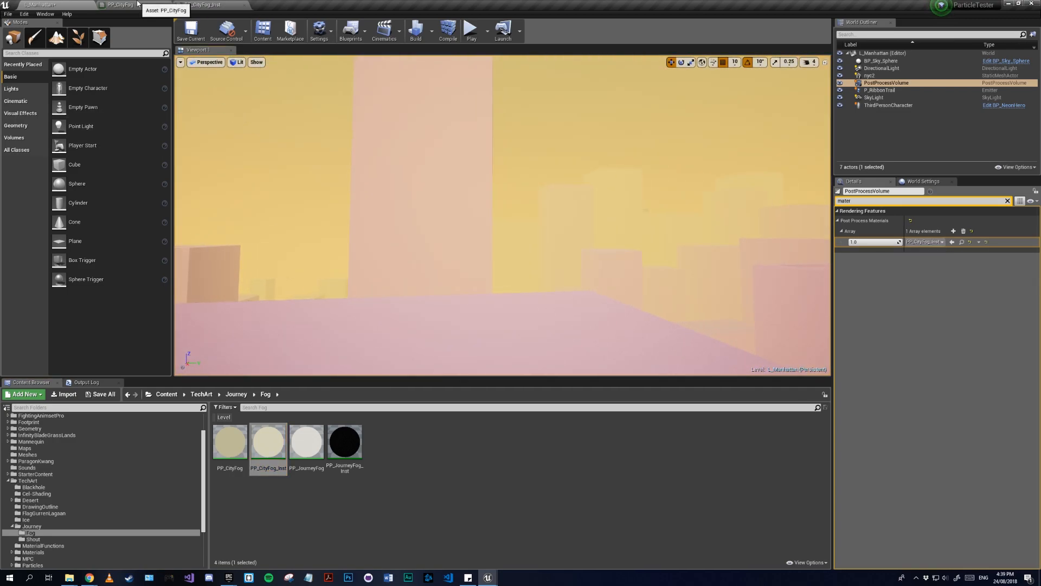
{"action": "left_click", "coordinate": [131, 5]}
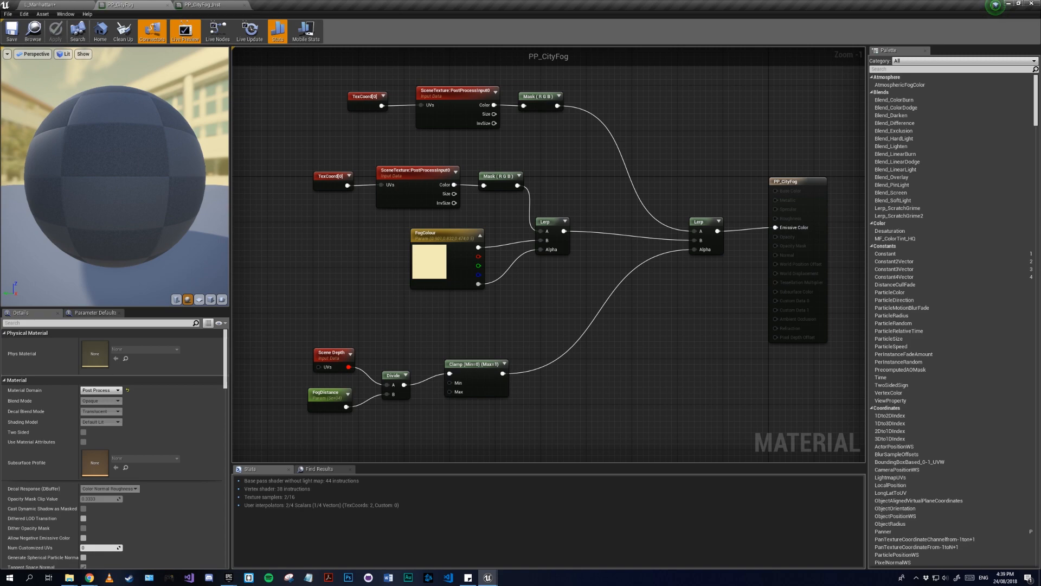
{"action": "left_click_drag", "start_coordinate": [264, 80], "coordinate": [747, 423]}
{"action": "key", "text": "Delete"}
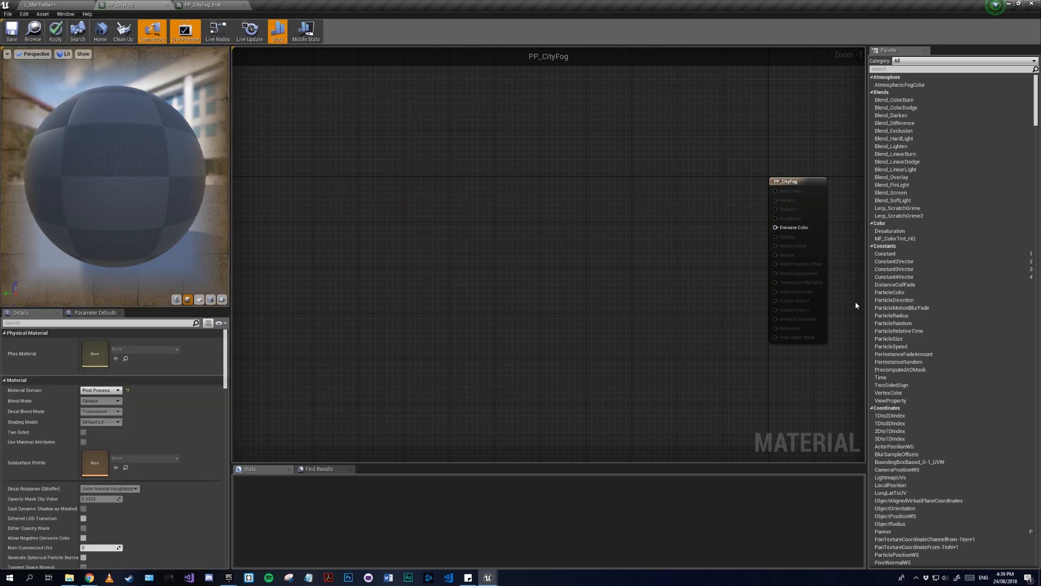
{"action": "left_click", "coordinate": [816, 210]}
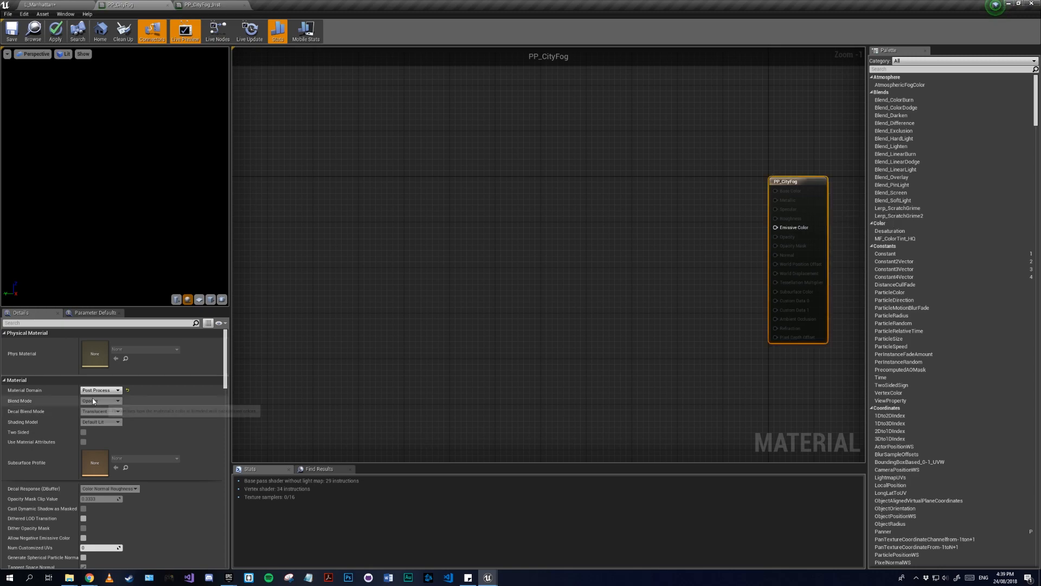
Step: Add a SceneTexture node to the empty graph space beside the material output node
{"action": "right_click_drag", "start_coordinate": [473, 325], "coordinate": [535, 366]}
{"action": "left_click", "coordinate": [571, 263]}
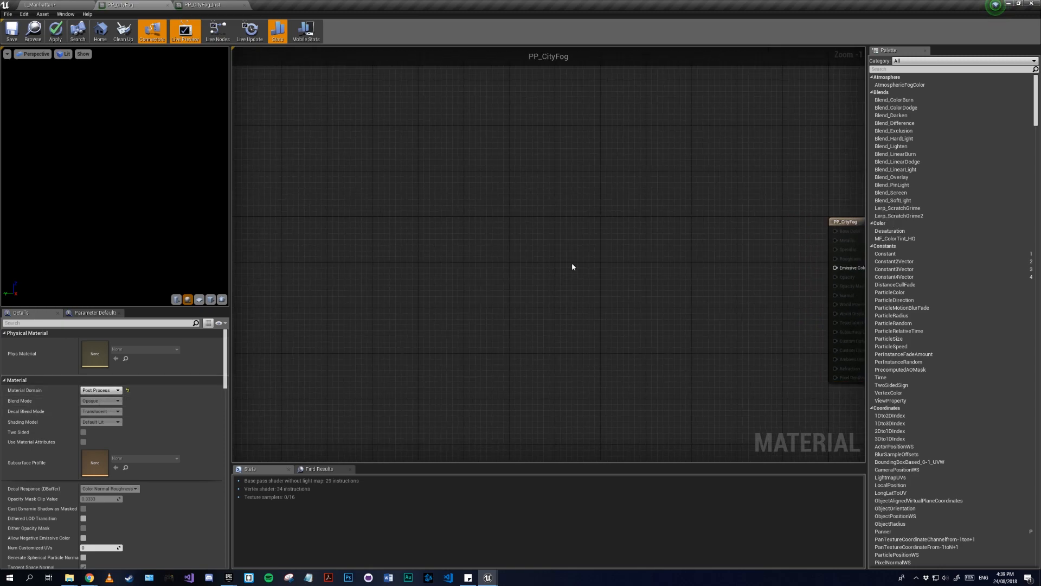
{"action": "right_click_drag", "start_coordinate": [587, 259], "coordinate": [478, 232]}
{"action": "right_click", "coordinate": [450, 213]}
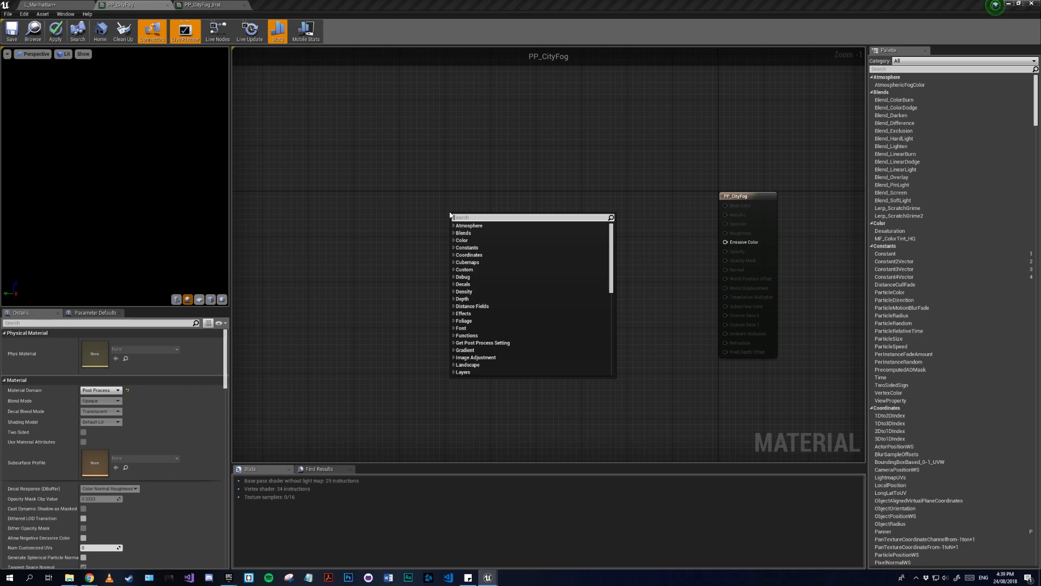
{"action": "type", "text": "scen"}
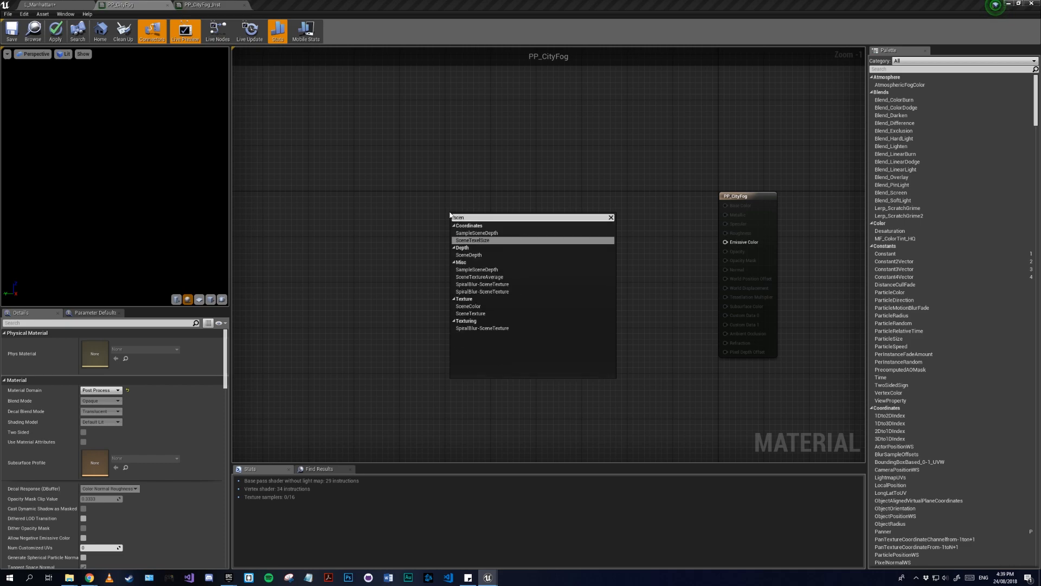
{"action": "key", "text": "Down"}
{"action": "key", "text": "Down"}
{"action": "key", "text": "Down"}
{"action": "key", "text": "Down"}
{"action": "key", "text": "Down"}
{"action": "key", "text": "Down"}
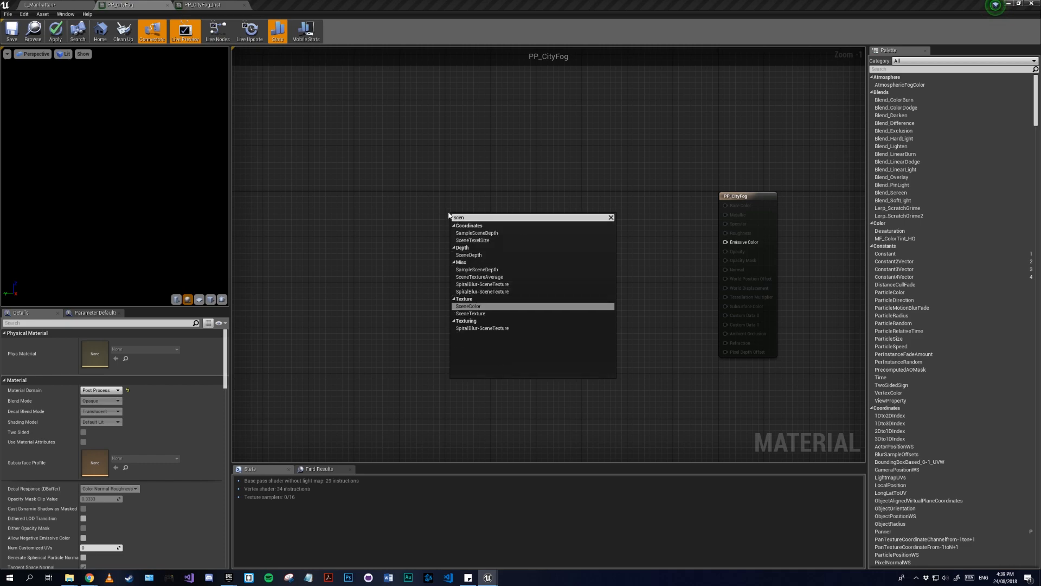
{"action": "key", "text": "Down"}
{"action": "key", "text": "Escape"}
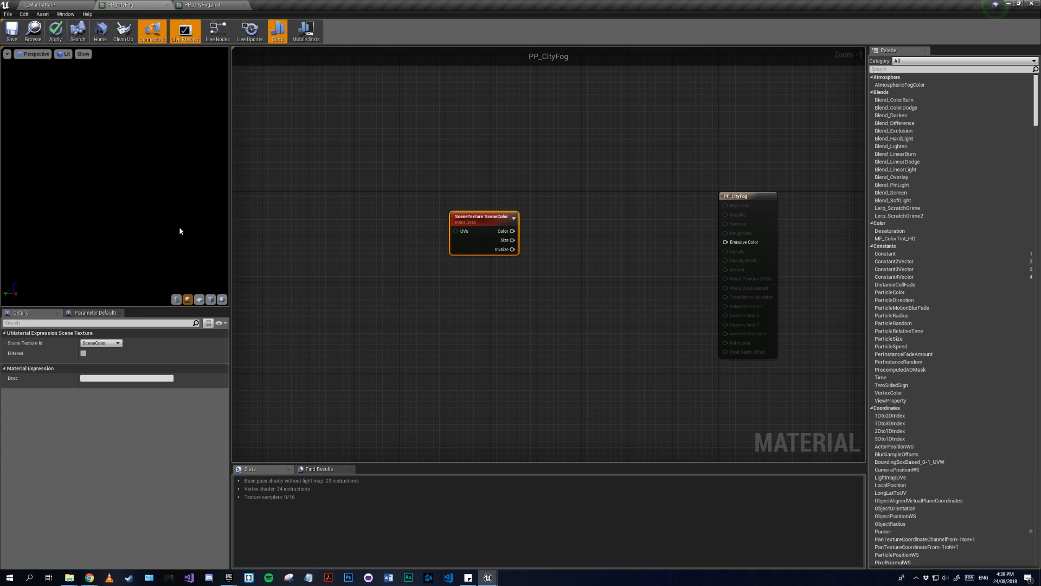
Step: Set the SceneTexture node's Scene Texture Id to PostProcessInput0 and move the node slightly up in the graph
{"action": "left_click", "coordinate": [101, 343]}
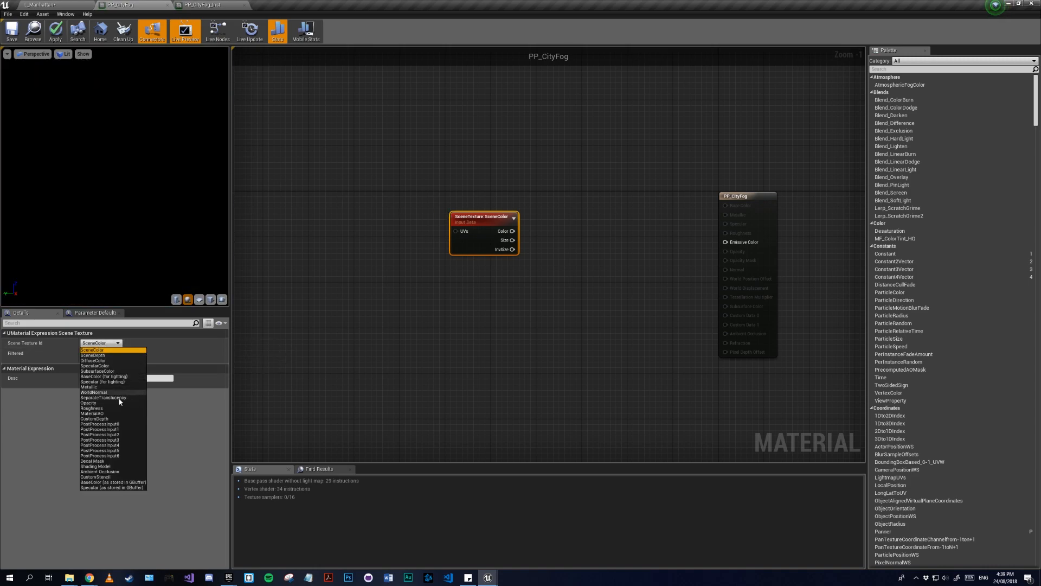
{"action": "left_click", "coordinate": [103, 424]}
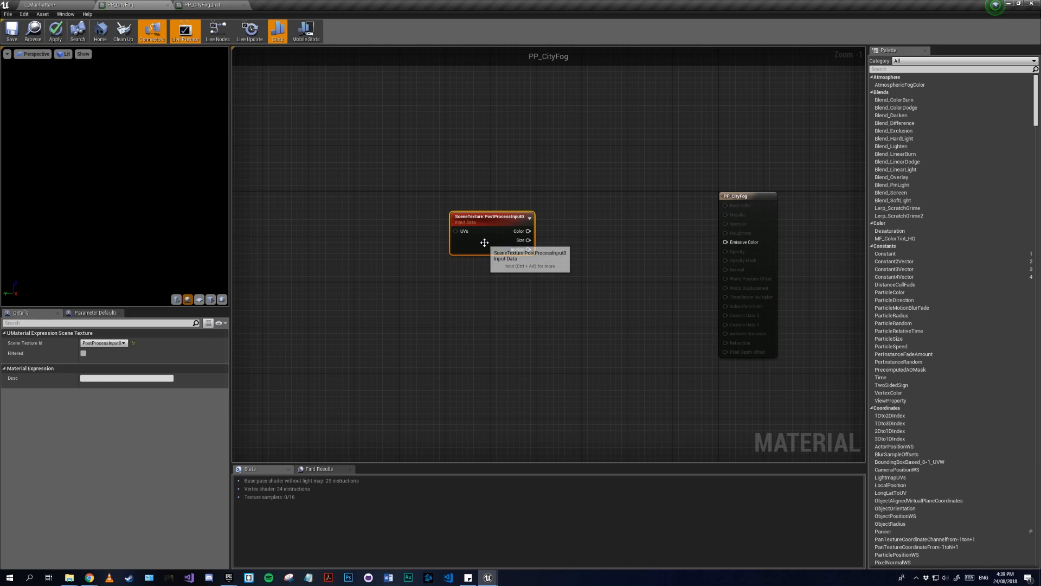
{"action": "left_click_drag", "start_coordinate": [484, 242], "coordinate": [464, 200]}
Step: Add a TextureCoordinate node and connect it to the UVs input of the SceneTexture node
{"action": "right_click_drag", "start_coordinate": [325, 184], "coordinate": [366, 205]}
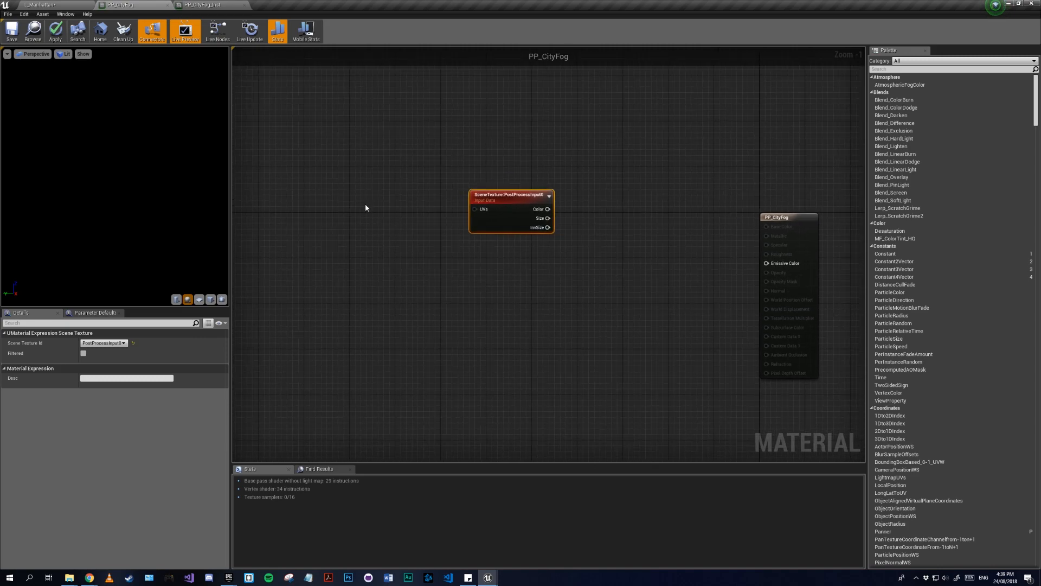
{"action": "right_click", "coordinate": [444, 207]}
{"action": "type", "text": "texu"}
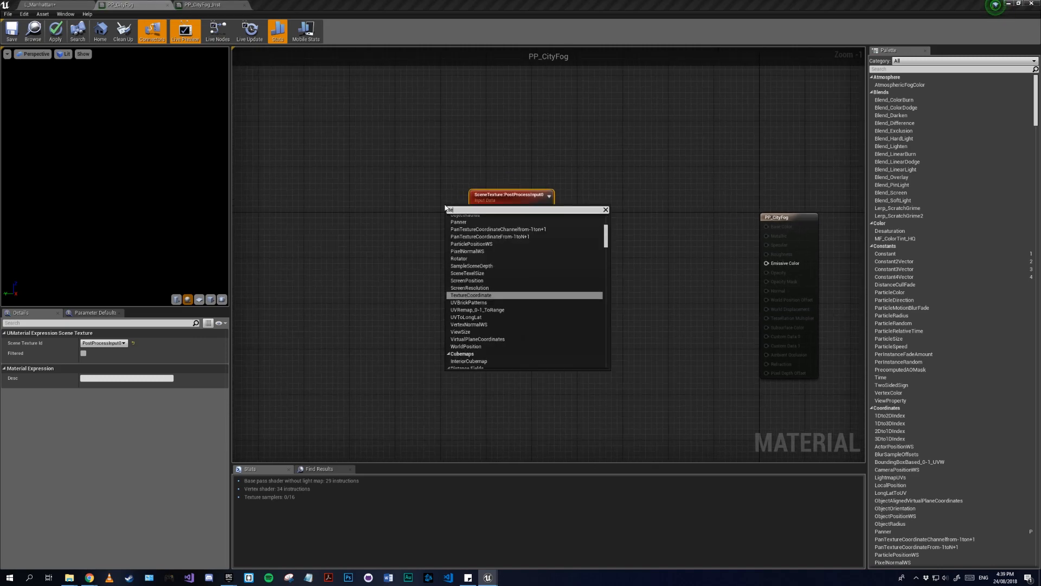
{"action": "key", "text": "BackSpace"}
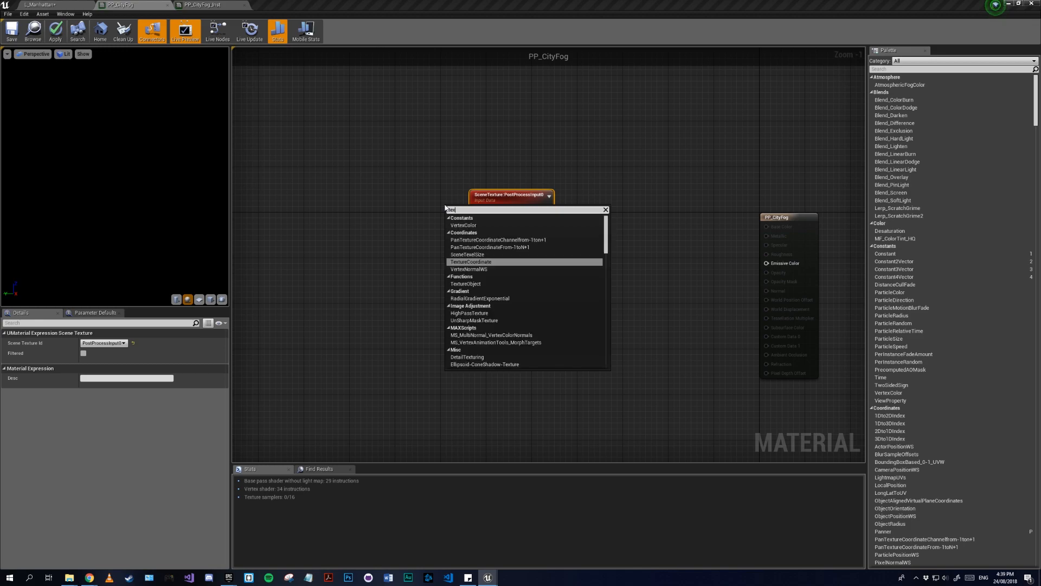
{"action": "key", "text": "Return"}
Step: Add a component mask fed by the SceneTexture's Color output, enable its R, G and B channels, and align it with that node
{"action": "left_click_drag", "start_coordinate": [476, 217], "coordinate": [599, 227]}
{"action": "type", "text": "rgeb"}
{"action": "key", "text": "BackSpace"}
{"action": "key", "text": "BackSpace"}
{"action": "key", "text": "BackSpace"}
{"action": "key", "text": "BackSpace"}
{"action": "type", "text": "mask"}
{"action": "key", "text": "Return"}
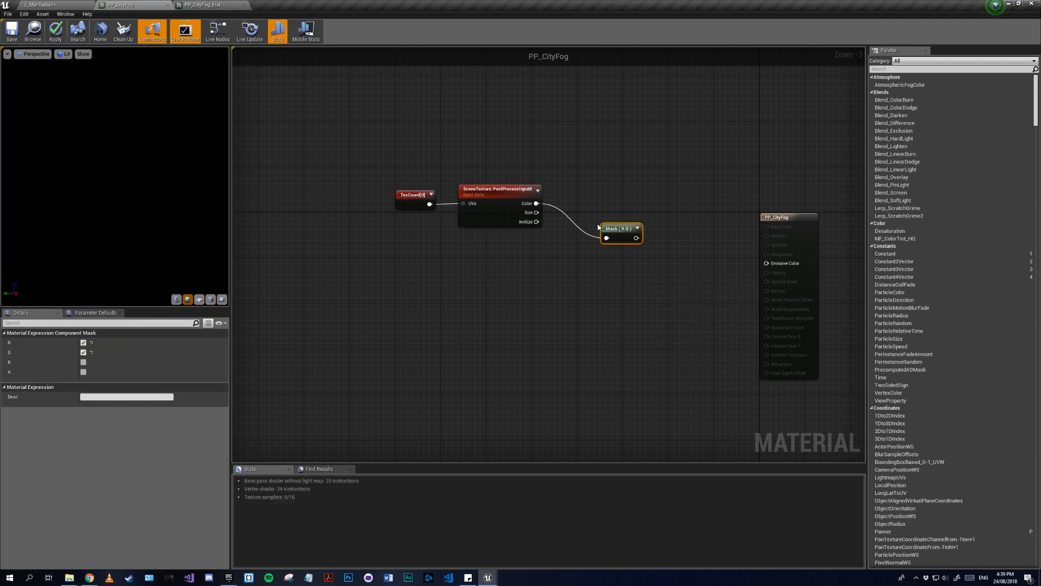
{"action": "left_click", "coordinate": [83, 361]}
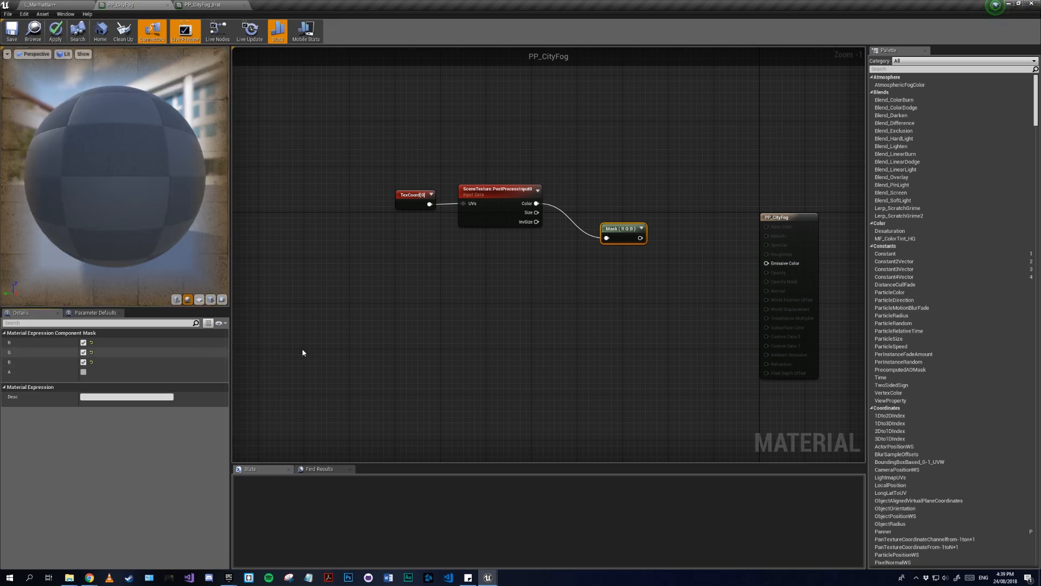
{"action": "left_click_drag", "start_coordinate": [604, 239], "coordinate": [585, 204]}
Step: Add a Lerp node with the mask connected to its A input and its output wired to Emissive Color
{"action": "left_click", "coordinate": [666, 264]}
{"action": "left_click_drag", "start_coordinate": [699, 274], "coordinate": [622, 204]}
{"action": "left_click", "coordinate": [732, 263]}
{"action": "left_click_drag", "start_coordinate": [683, 271], "coordinate": [683, 264]}
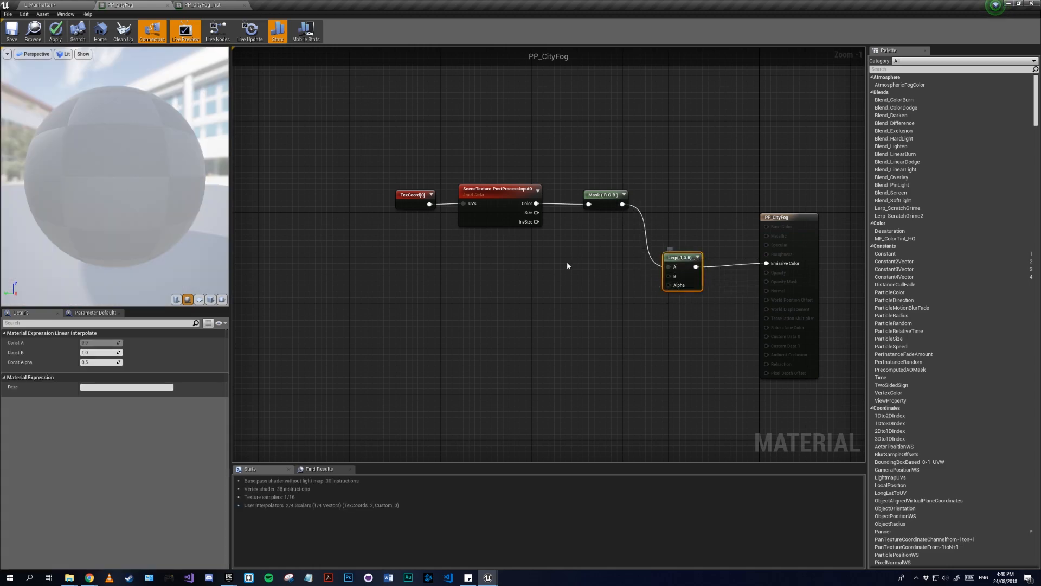
Step: Add a vector parameter named FogColour below the SceneTexture node
{"action": "right_click_drag", "start_coordinate": [537, 326], "coordinate": [569, 316]}
{"action": "key", "text": "v"}
{"action": "left_click", "coordinate": [513, 271]}
{"action": "type", "text": "vv"}
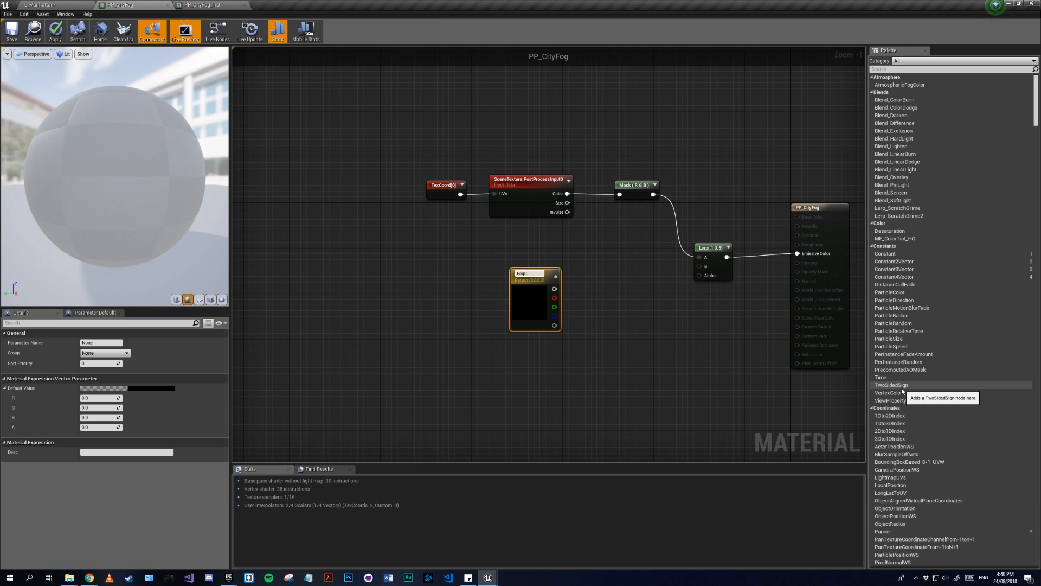
{"action": "type", "text": "gColur"}
{"action": "key", "text": "Return"}
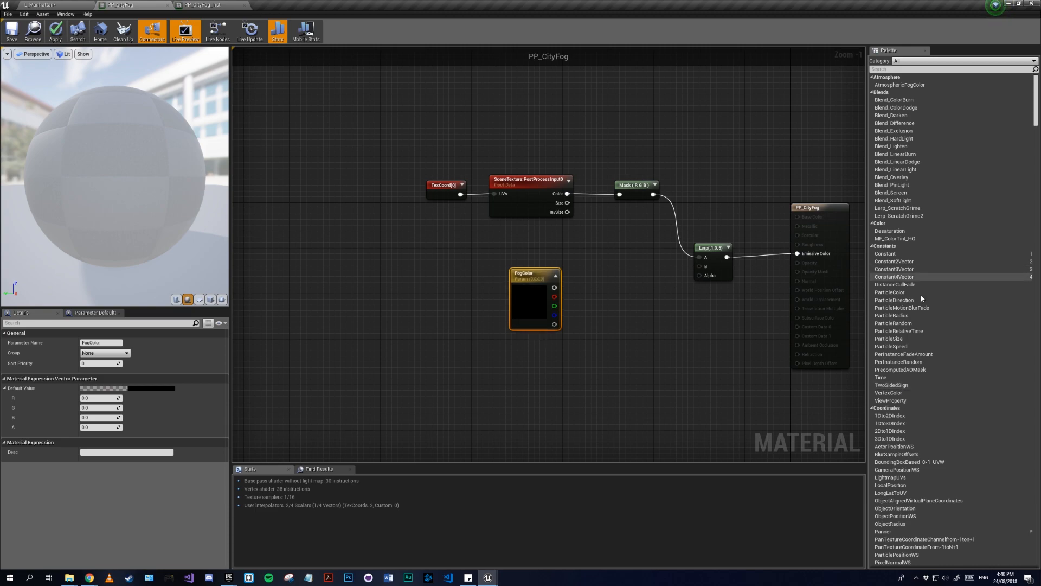
{"action": "left_click", "coordinate": [106, 342]}
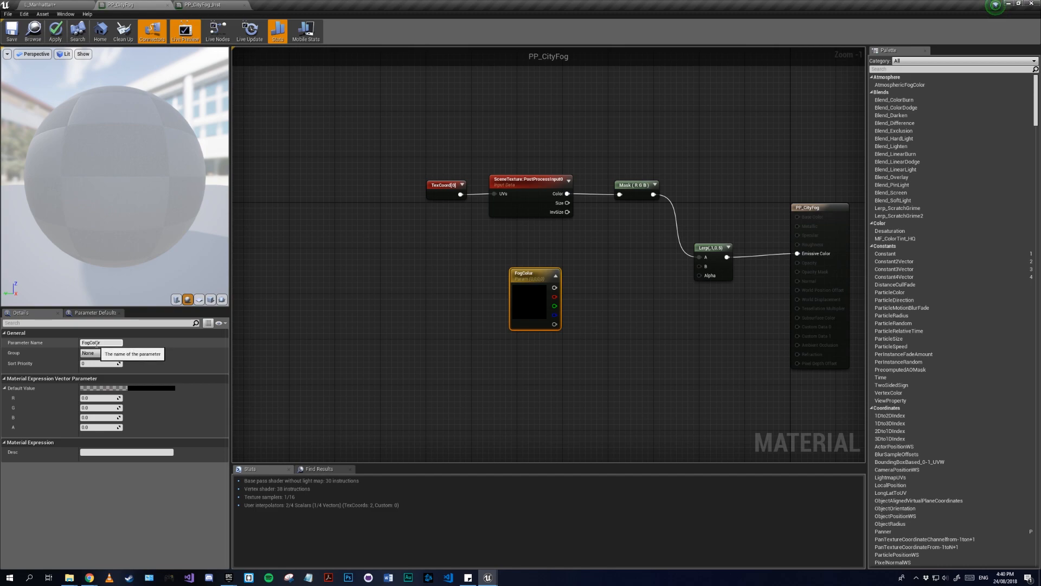
{"action": "key", "text": "Left"}
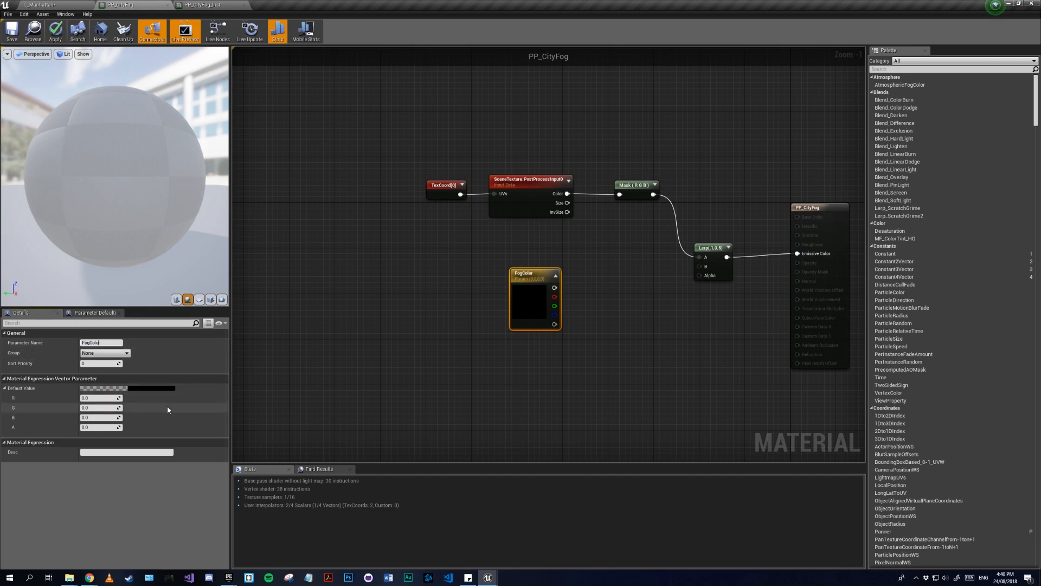
{"action": "type", "text": "o"}
{"action": "key", "text": "Return"}
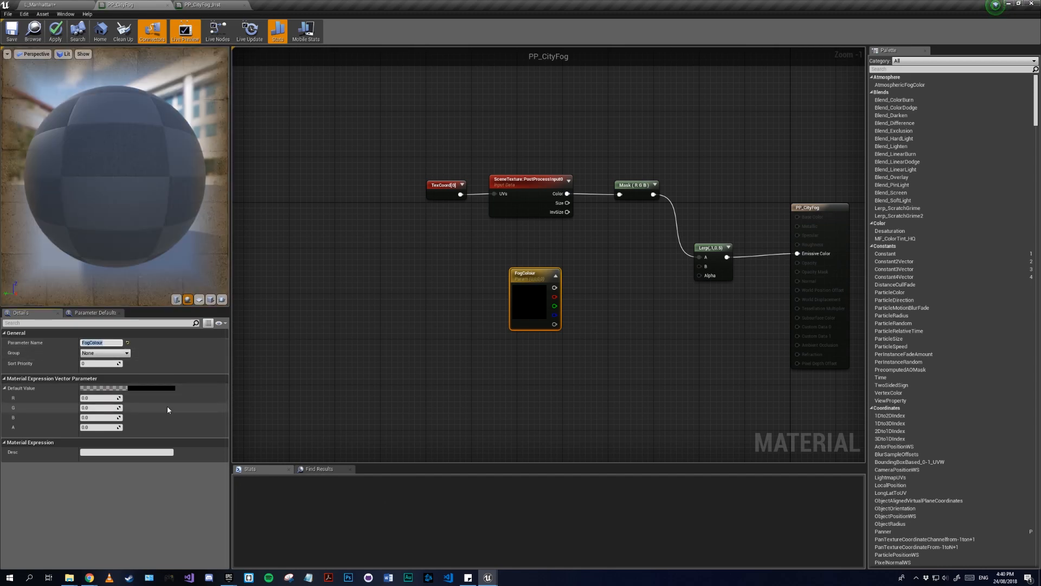
Step: Set FogColour's default to a pale yellow, about R 0.81, G 0.82, B 0.36, and connect it to the Lerp's B input
{"action": "left_click", "coordinate": [154, 387]}
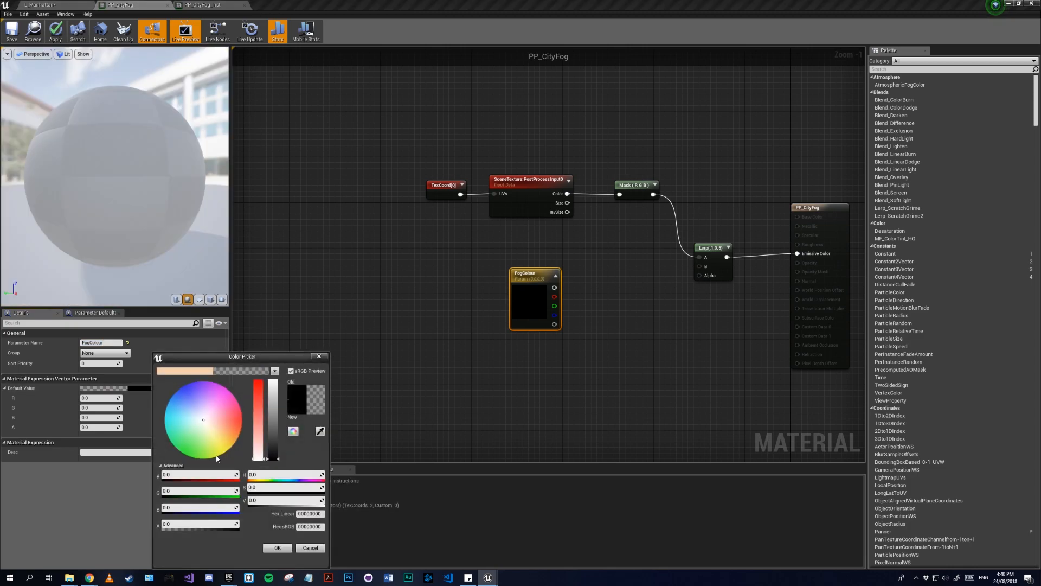
{"action": "left_click", "coordinate": [219, 437]}
{"action": "left_click_drag", "start_coordinate": [218, 440], "coordinate": [213, 439]}
{"action": "left_click_drag", "start_coordinate": [271, 408], "coordinate": [270, 394]}
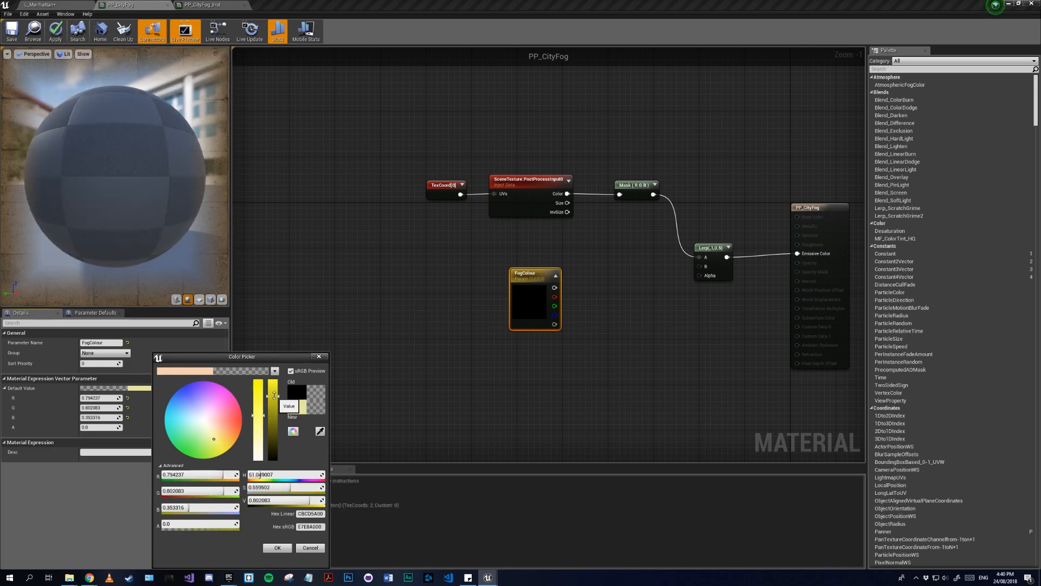
{"action": "left_click_drag", "start_coordinate": [570, 288], "coordinate": [699, 267]}
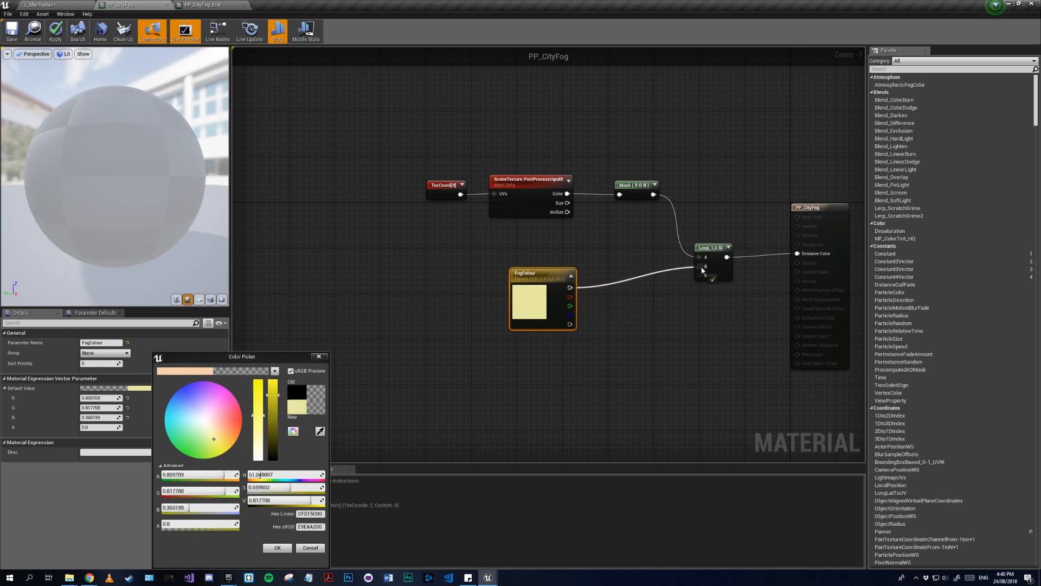
{"action": "left_click_drag", "start_coordinate": [549, 281], "coordinate": [539, 250]}
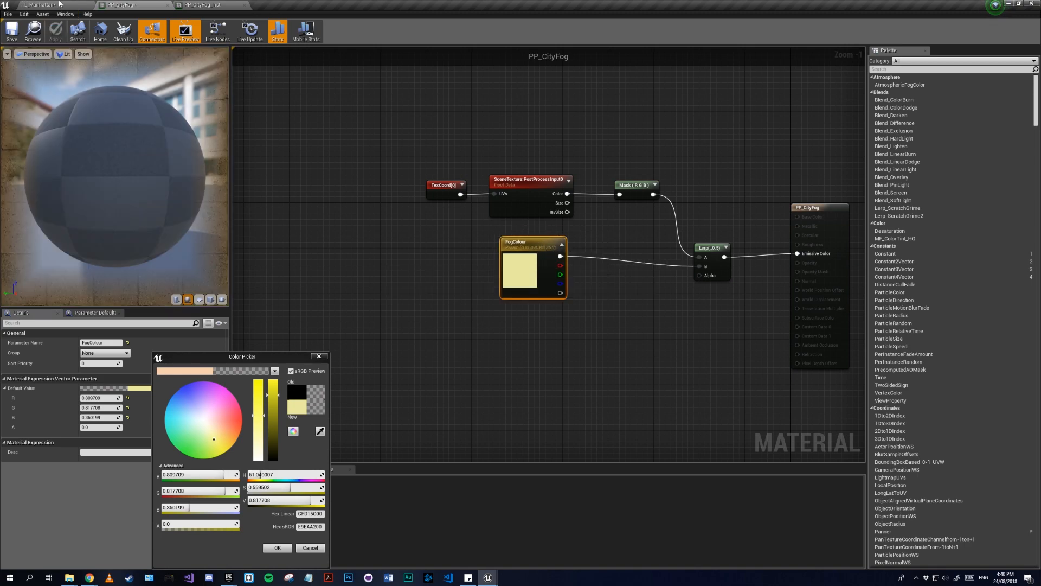
Step: Examine the uniform fog tint over the buildings and character in the level, and return to the PP_CityFog graph
{"action": "left_click", "coordinate": [54, 4]}
{"action": "right_click_drag", "start_coordinate": [502, 215], "coordinate": [375, 249]}
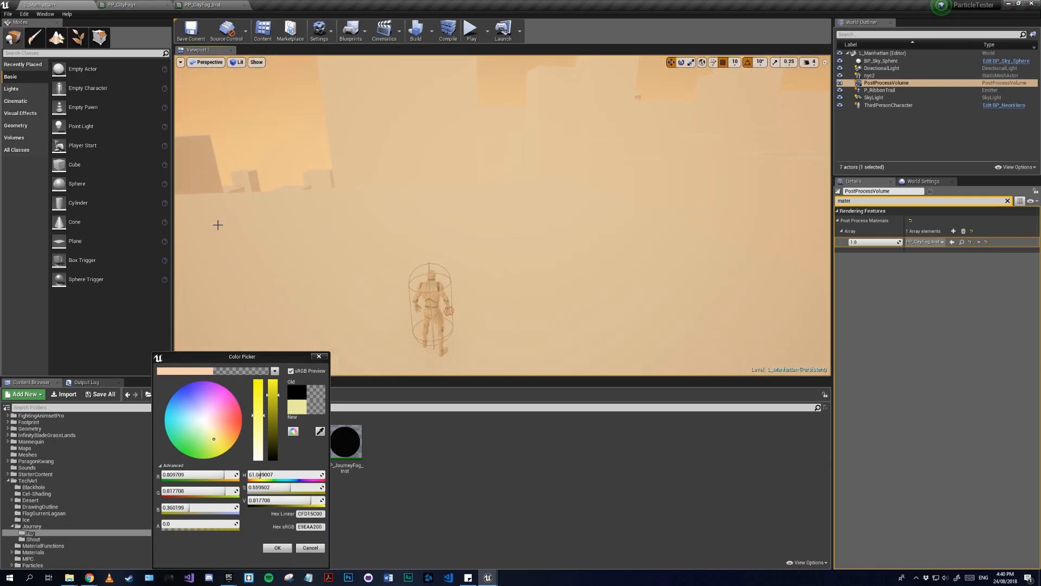
{"action": "left_click", "coordinate": [138, 4]}
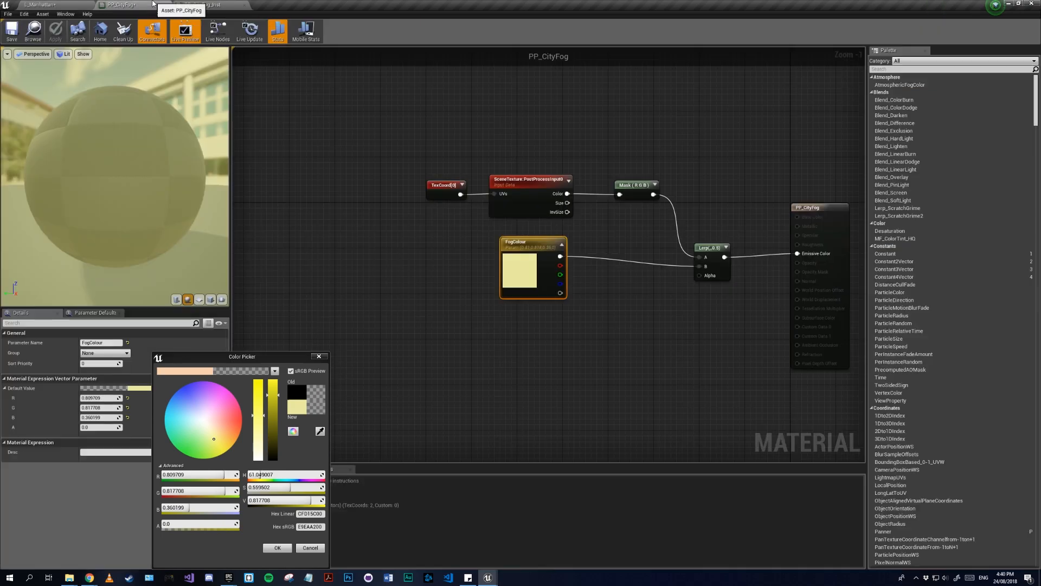
Step: Close the Color Picker and move the FogColour node a little farther away from the Lerp node
{"action": "left_click", "coordinate": [320, 357]}
{"action": "right_click_drag", "start_coordinate": [595, 417], "coordinate": [533, 418]}
{"action": "left_click_drag", "start_coordinate": [485, 263], "coordinate": [457, 269]}
Step: Add a SceneDepth node and place it below and well to the left of the FogColour node
{"action": "right_click_drag", "start_coordinate": [614, 375], "coordinate": [676, 330]}
{"action": "right_click_drag", "start_coordinate": [501, 367], "coordinate": [550, 327]}
{"action": "right_click", "coordinate": [382, 258]}
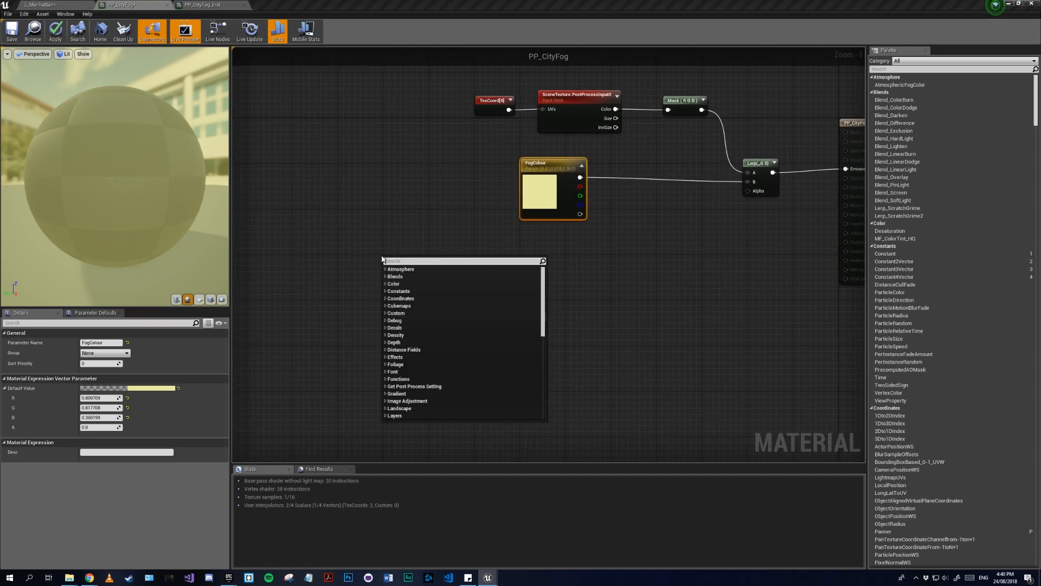
{"action": "type", "text": "scene"}
{"action": "key", "text": "Down"}
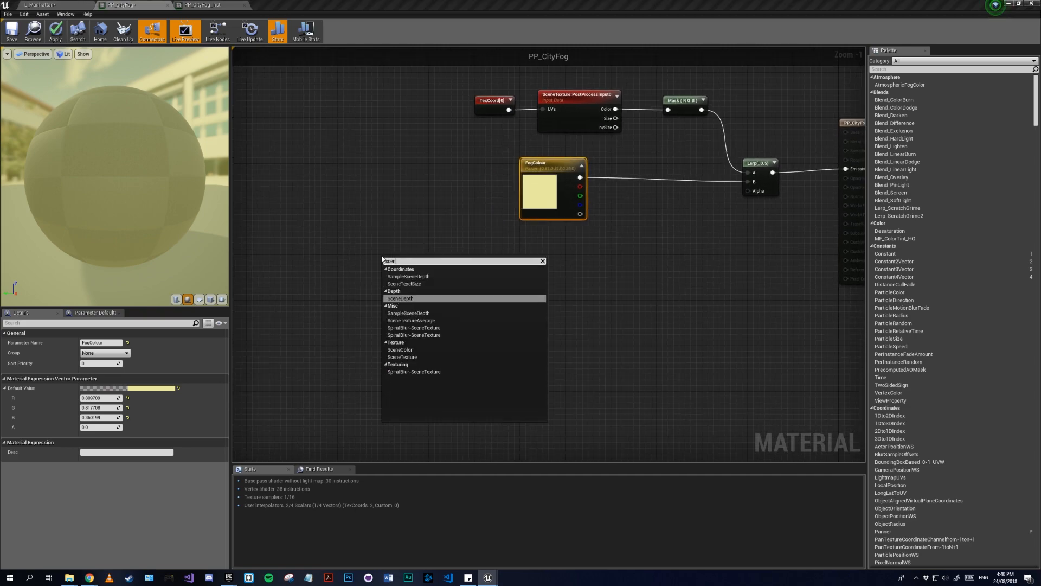
{"action": "key", "text": "Return"}
{"action": "left_click_drag", "start_coordinate": [404, 263], "coordinate": [349, 251]}
{"action": "right_click_drag", "start_coordinate": [461, 316], "coordinate": [520, 338]}
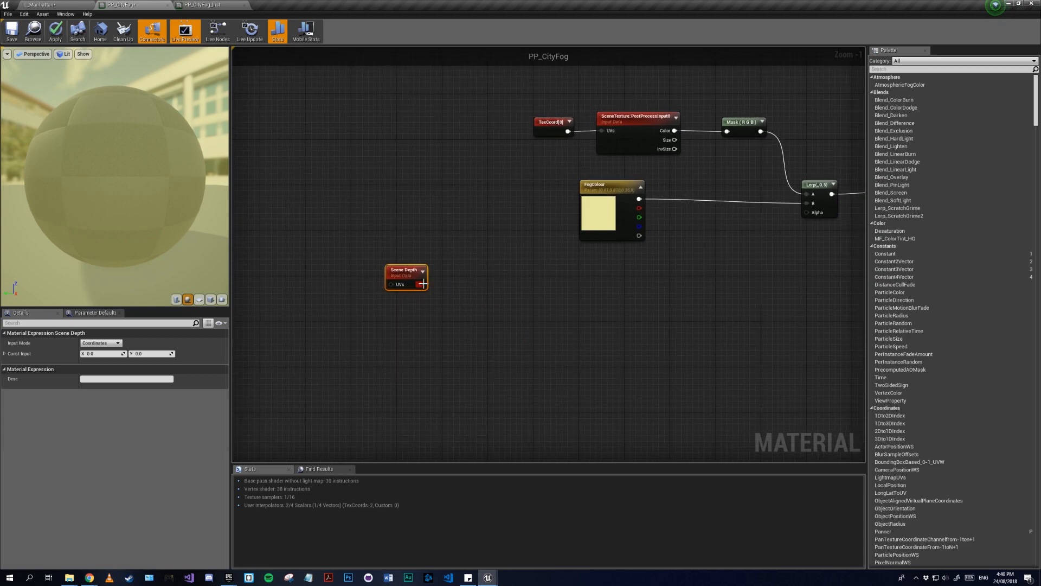
{"action": "left_click_drag", "start_coordinate": [424, 282], "coordinate": [526, 287]}
{"action": "left_click", "coordinate": [456, 339]}
{"action": "left_click", "coordinate": [457, 326]}
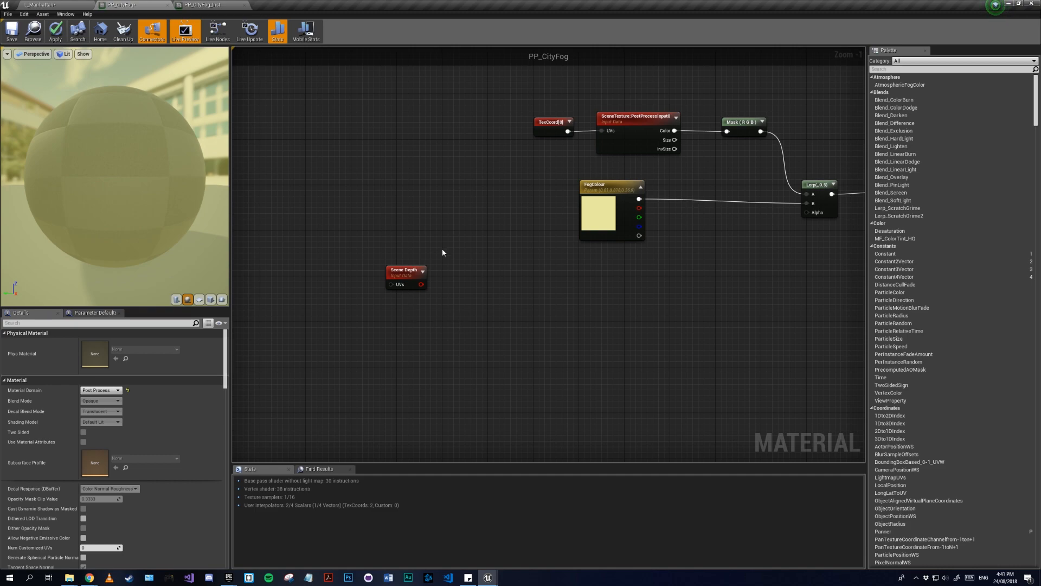
Step: Add a Divide node with the SceneDepth output connected to its A input
{"action": "left_click_drag", "start_coordinate": [421, 284], "coordinate": [481, 289]}
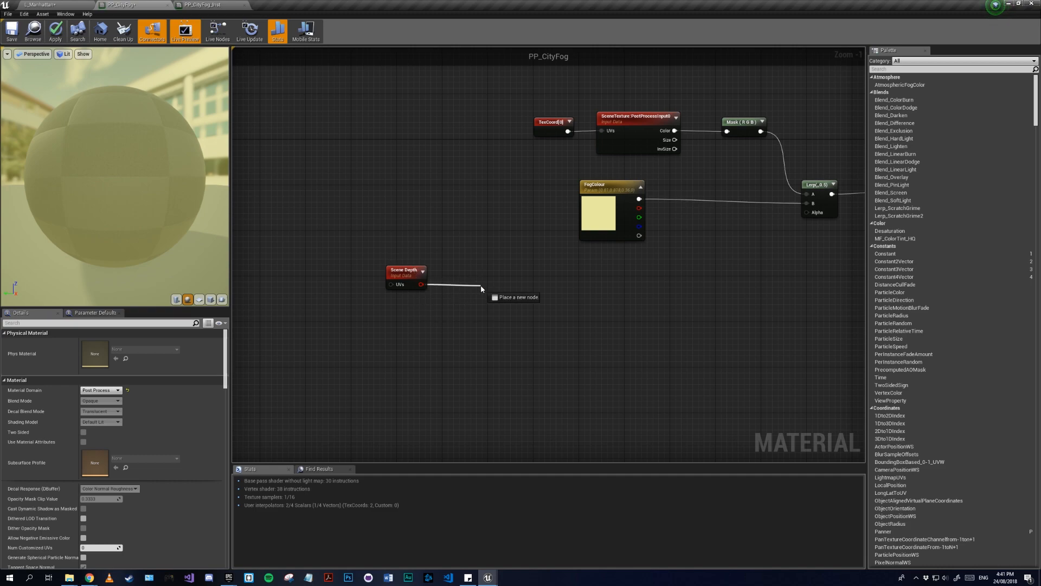
{"action": "mouse_move", "coordinate": [481, 289]}
{"action": "left_mouse_down"}
{"action": "mouse_move", "coordinate": [507, 261]}
{"action": "mouse_move", "coordinate": [495, 279]}
{"action": "left_mouse_up"}
{"action": "type", "text": "di"}
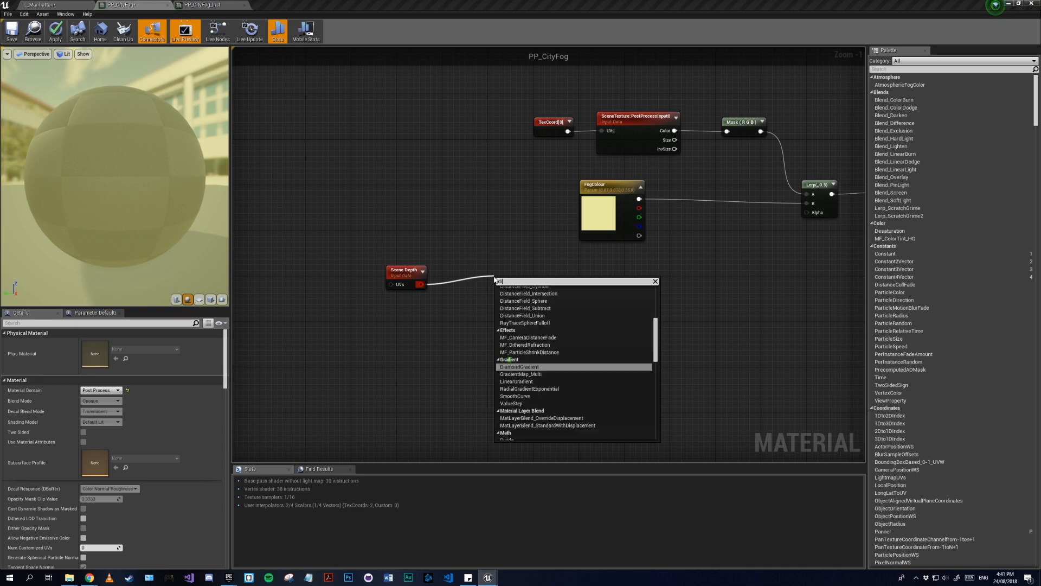
{"action": "key", "text": "BackSpace"}
{"action": "type", "text": "iv"}
{"action": "key", "text": "Return"}
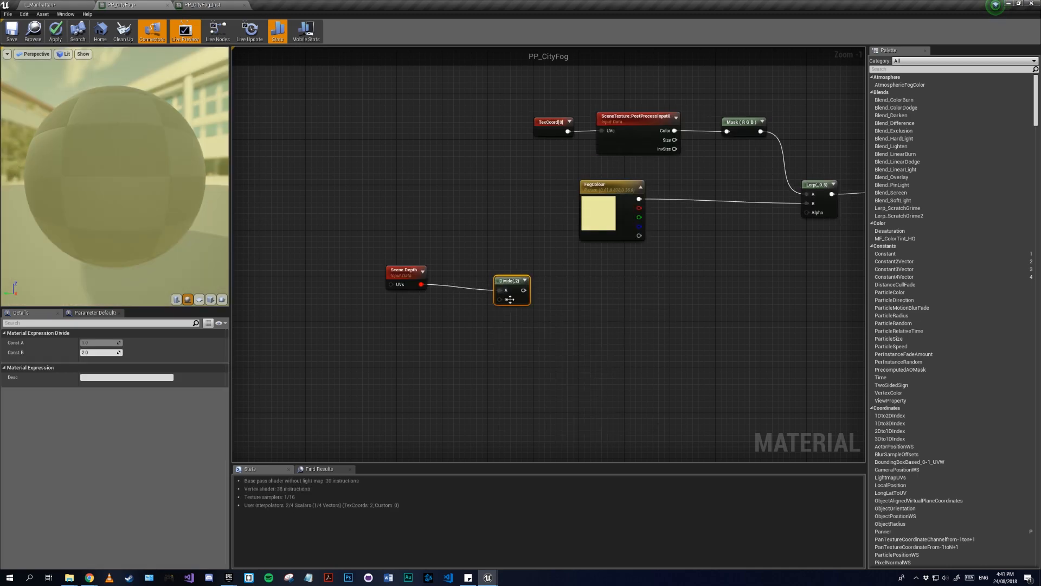
Step: Add a scalar parameter named FogDistance below the SceneDepth node and set its default value to 10000
{"action": "right_click_drag", "start_coordinate": [508, 301], "coordinate": [566, 287]}
{"action": "left_click", "coordinate": [450, 309]}
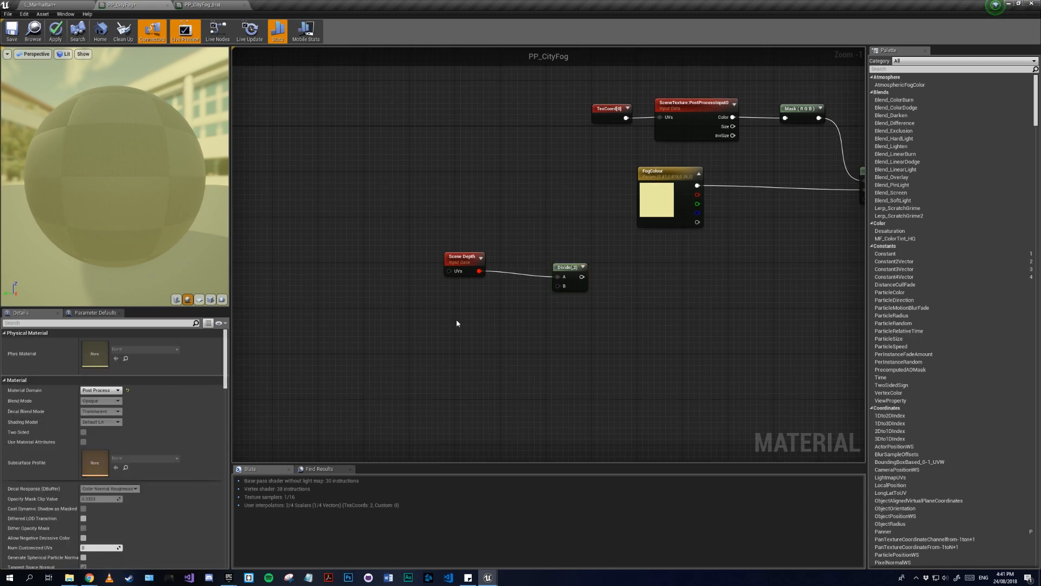
{"action": "left_click", "coordinate": [443, 321]}
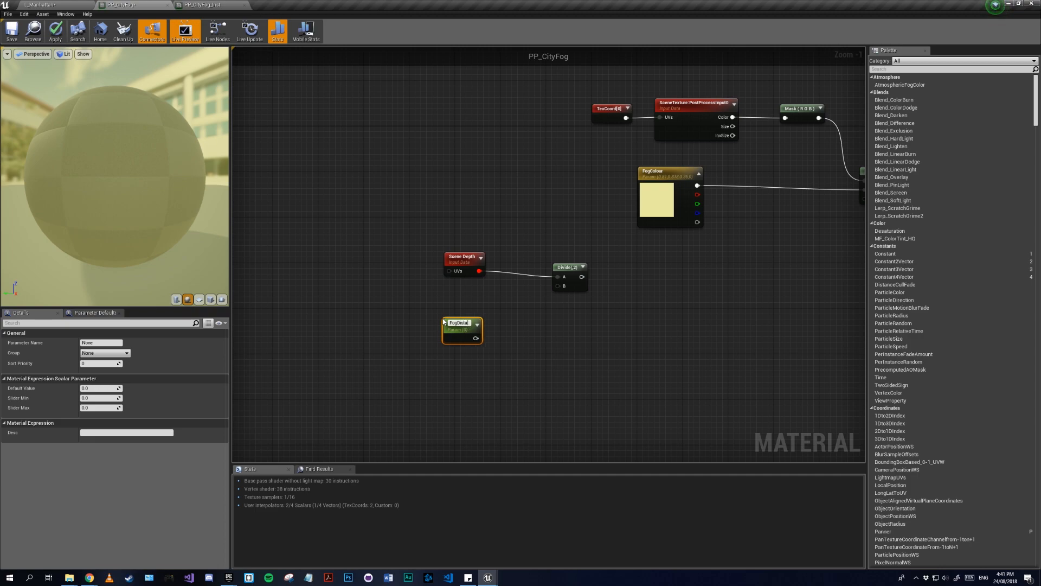
{"action": "type", "text": "FogDistance"}
{"action": "key", "text": "Return"}
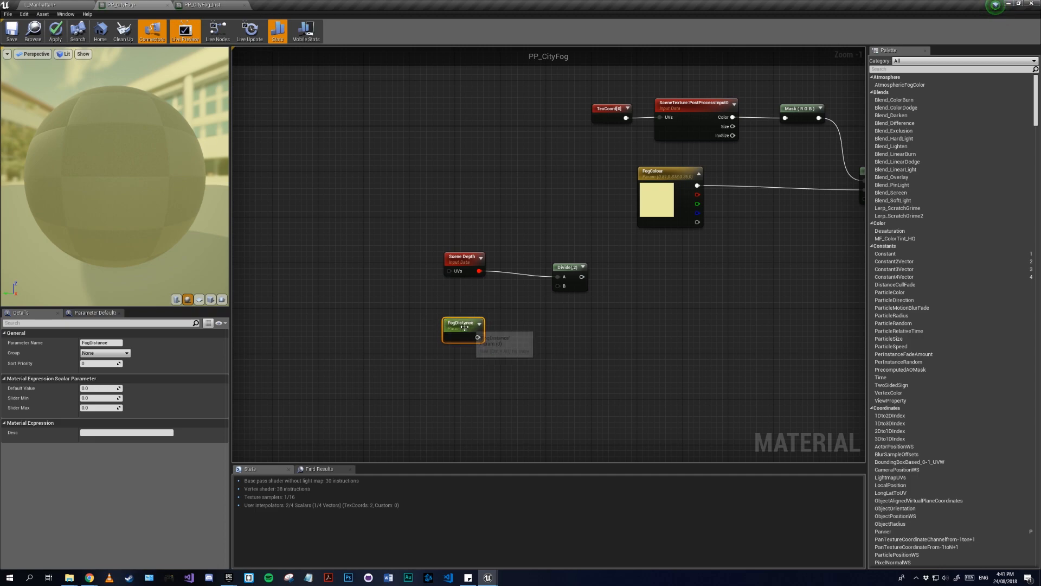
{"action": "left_click_drag", "start_coordinate": [475, 330], "coordinate": [470, 322]}
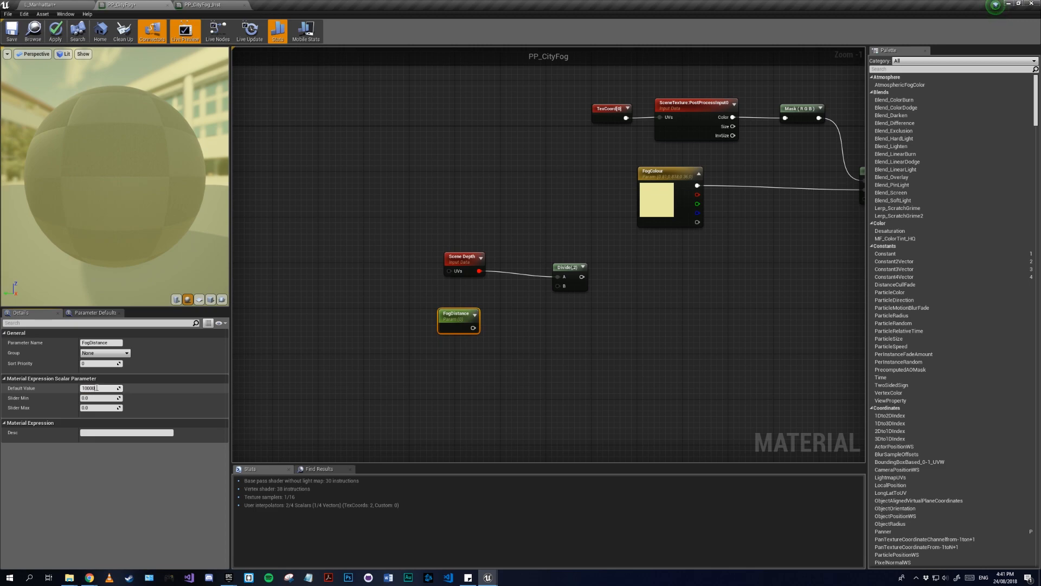
{"action": "key", "text": "Return"}
Step: Connect FogDistance to the Divide node's B input and the Divide output to the Lerp's Alpha, and apply the material
{"action": "left_click_drag", "start_coordinate": [477, 327], "coordinate": [558, 286]}
{"action": "right_click_drag", "start_coordinate": [581, 286], "coordinate": [472, 335]}
{"action": "left_click_drag", "start_coordinate": [467, 327], "coordinate": [757, 252]}
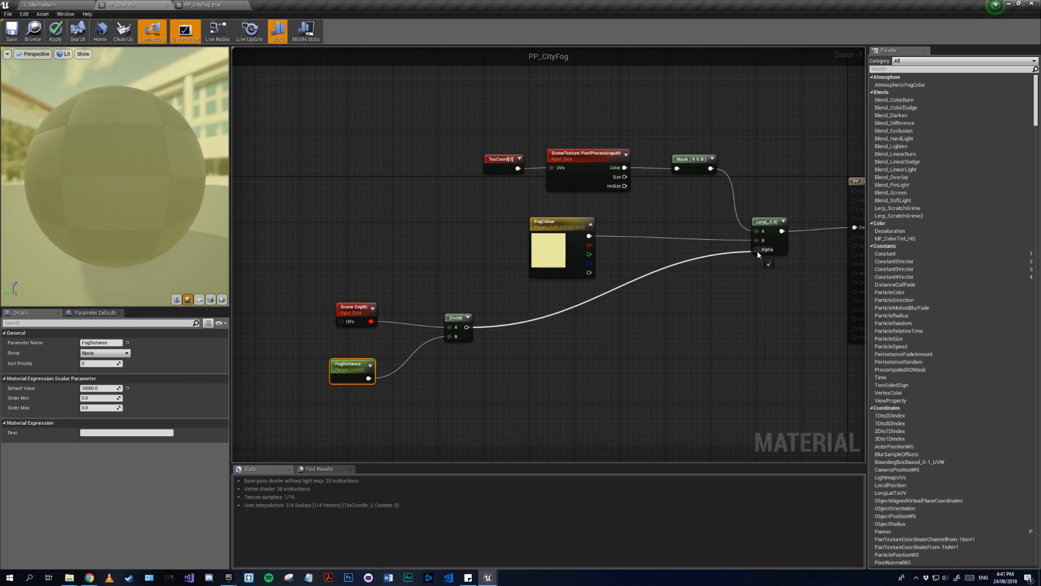
{"action": "left_click_drag", "start_coordinate": [547, 238], "coordinate": [553, 233]}
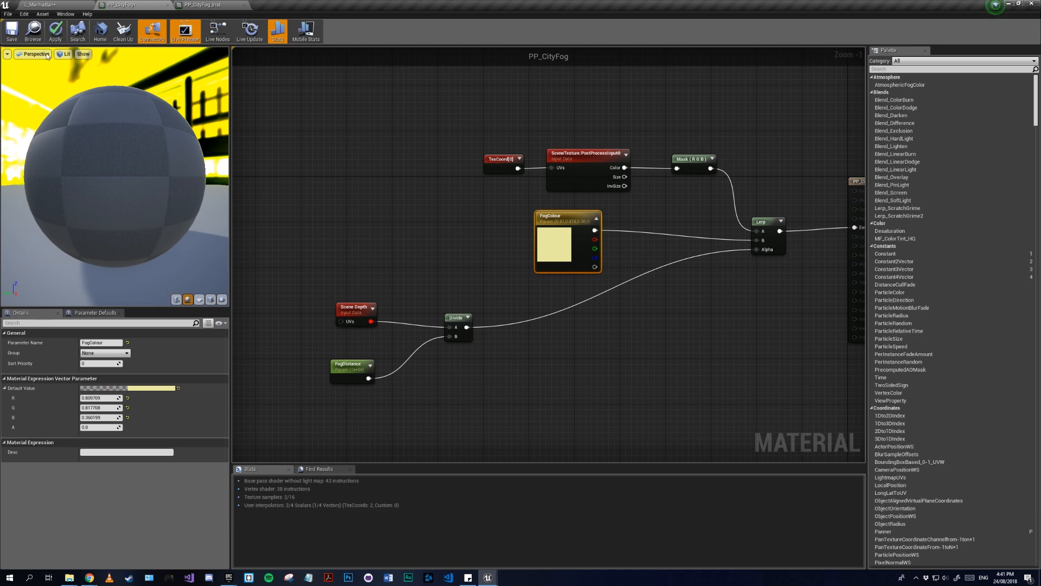
{"action": "left_click", "coordinate": [56, 31]}
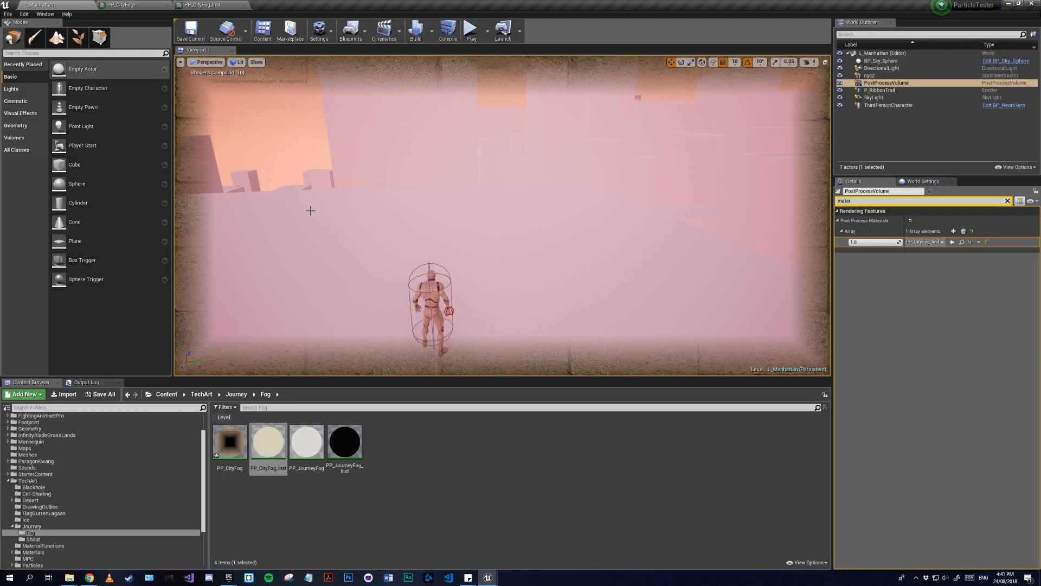
Step: Examine the depth-based fog on the buildings and sky from several viewpoints in the level, and return to the PP_CityFog graph
{"action": "right_click_drag", "start_coordinate": [651, 310], "coordinate": [337, 314]}
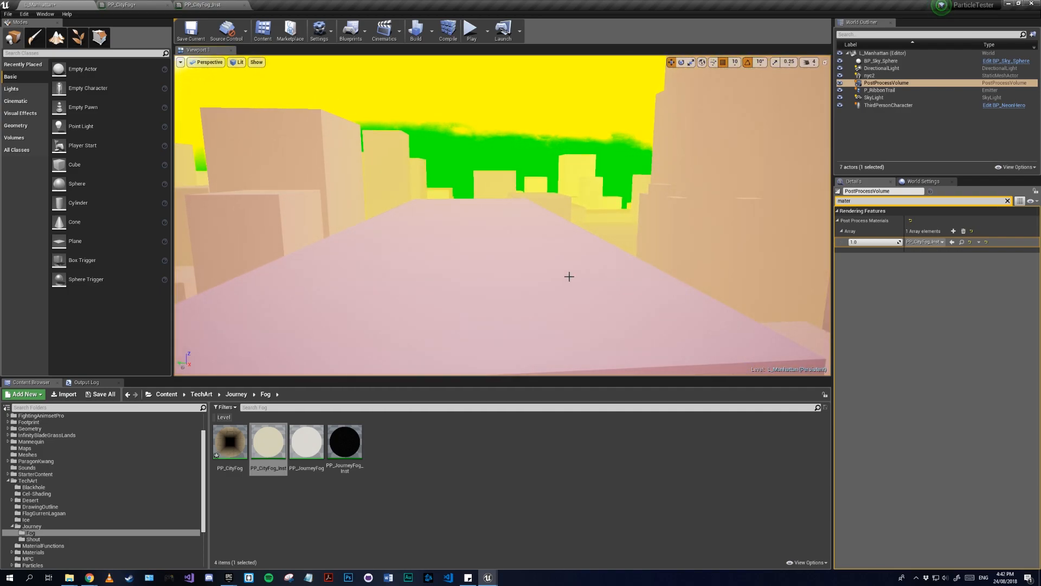
{"action": "right_click_drag", "start_coordinate": [500, 191], "coordinate": [688, 200]}
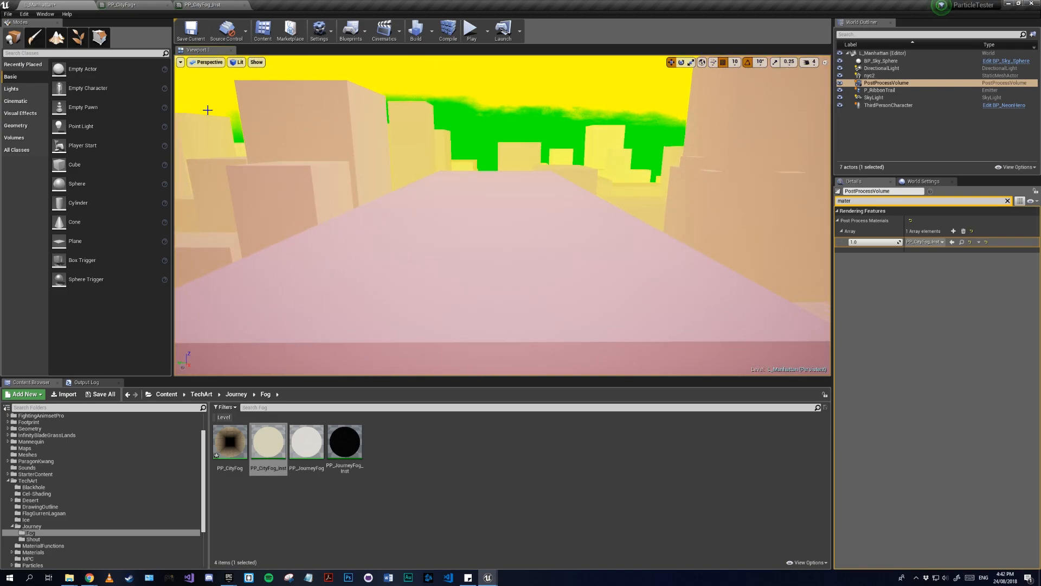
{"action": "right_click_drag", "start_coordinate": [432, 205], "coordinate": [442, 202]}
{"action": "right_click_drag", "start_coordinate": [528, 118], "coordinate": [1019, 139]}
{"action": "right_click_drag", "start_coordinate": [502, 215], "coordinate": [705, 212]}
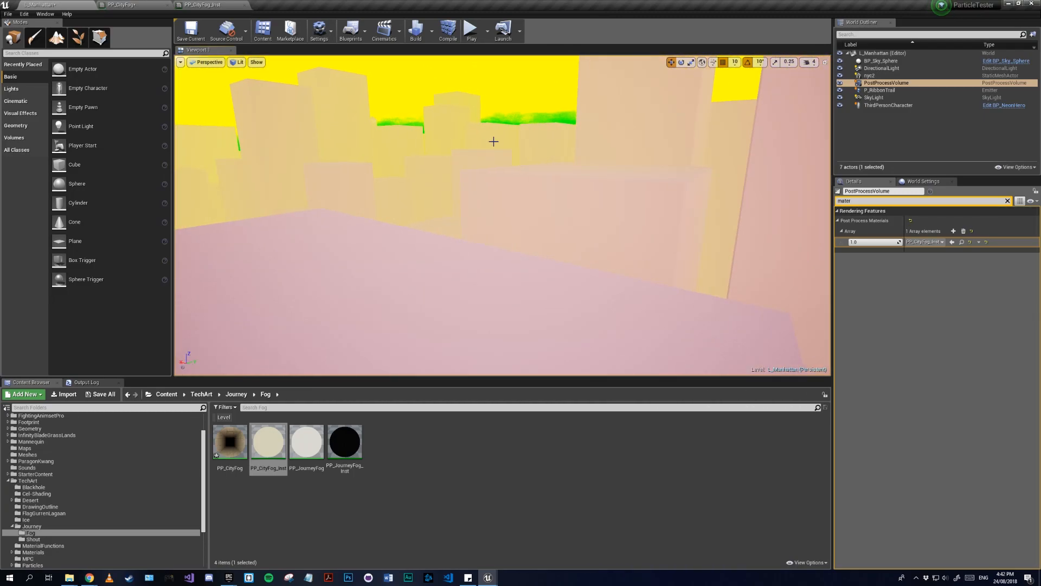
{"action": "left_click", "coordinate": [122, 5]}
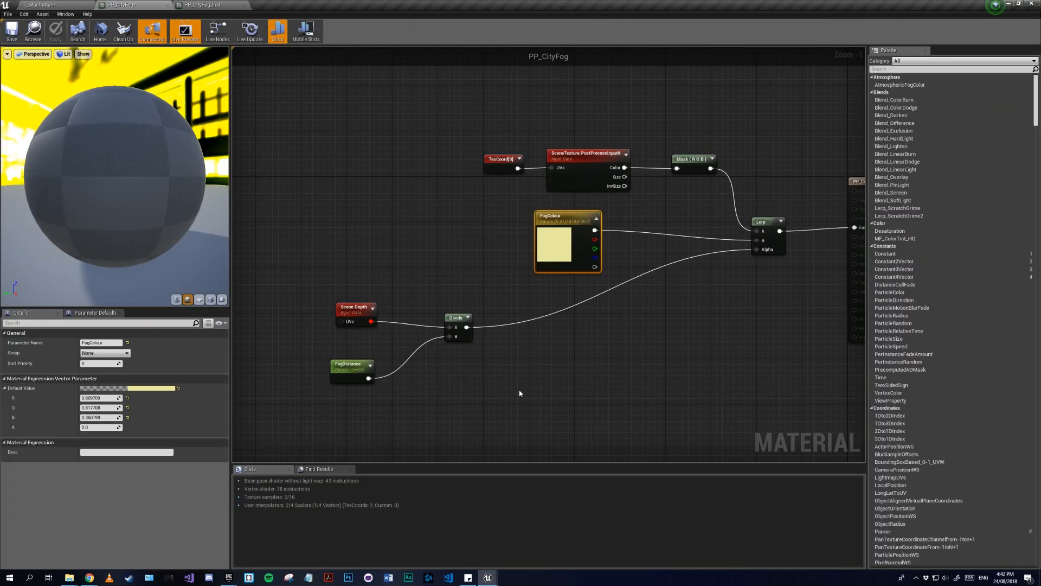
{"action": "key", "text": "c"}
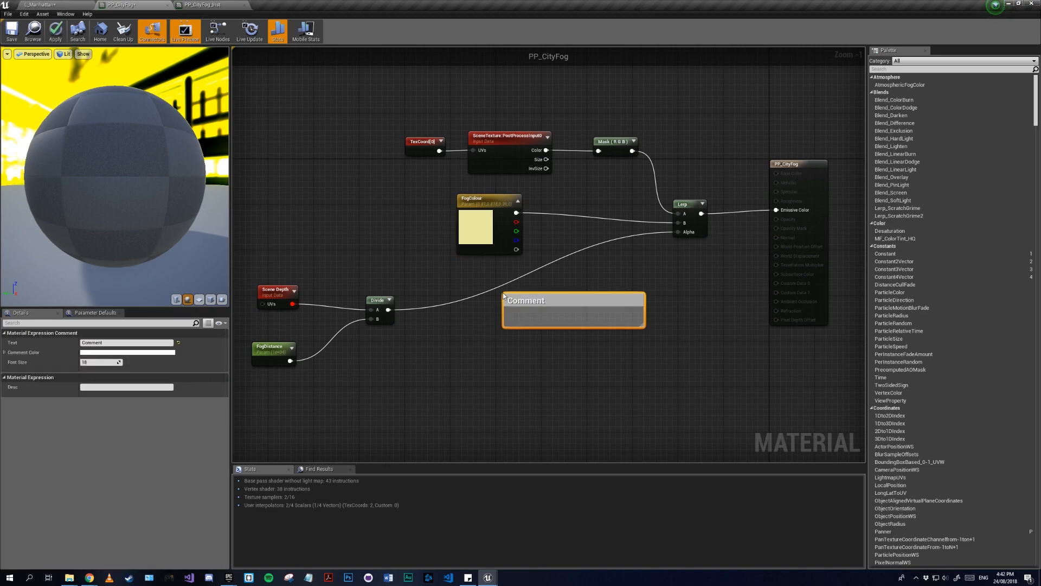
{"action": "left_click", "coordinate": [552, 306]}
{"action": "key", "text": "Delete"}
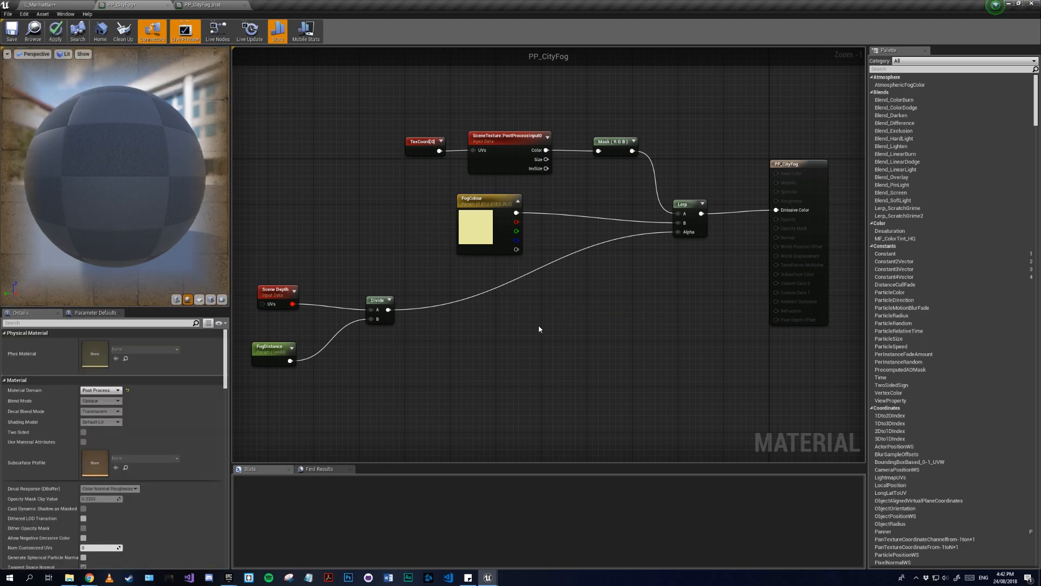
Step: Insert a Clamp node between the Divide output and the Lerp's Alpha input, and apply the material
{"action": "right_click", "coordinate": [507, 323]}
{"action": "type", "text": "clamp"}
{"action": "key", "text": "Return"}
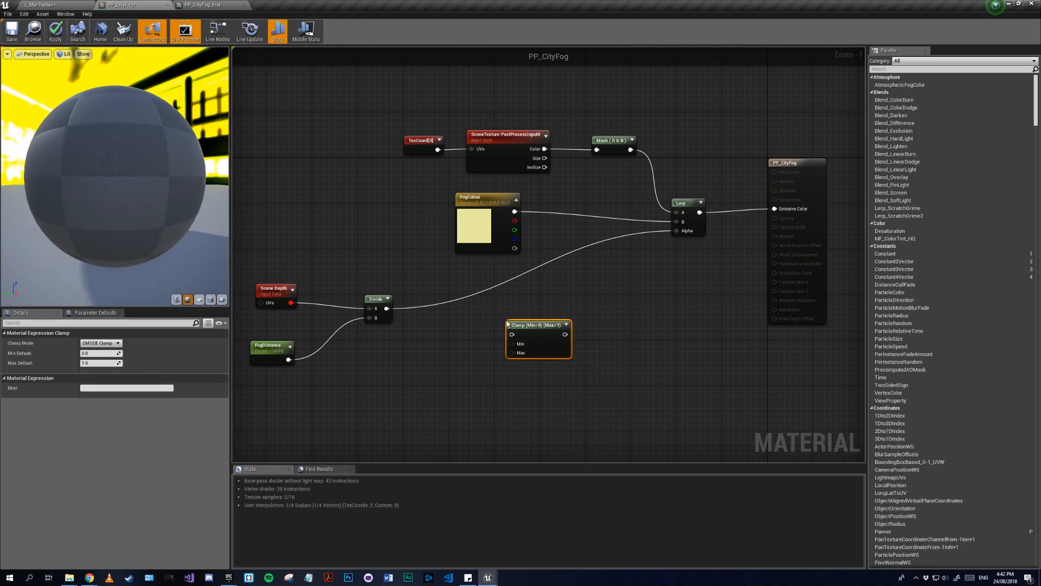
{"action": "left_click_drag", "start_coordinate": [513, 337], "coordinate": [493, 338]}
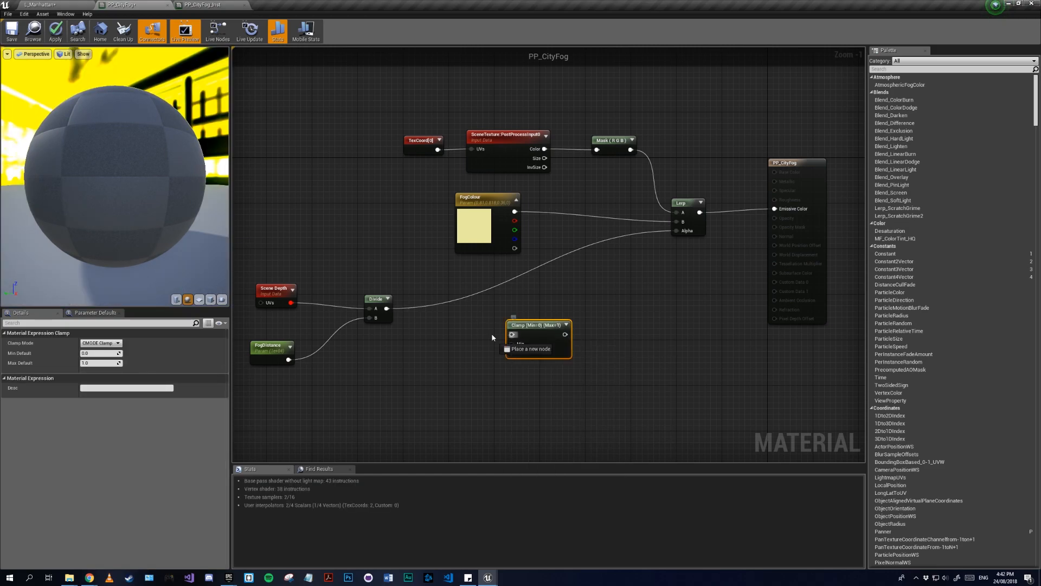
{"action": "left_click_drag", "start_coordinate": [384, 318], "coordinate": [387, 309]}
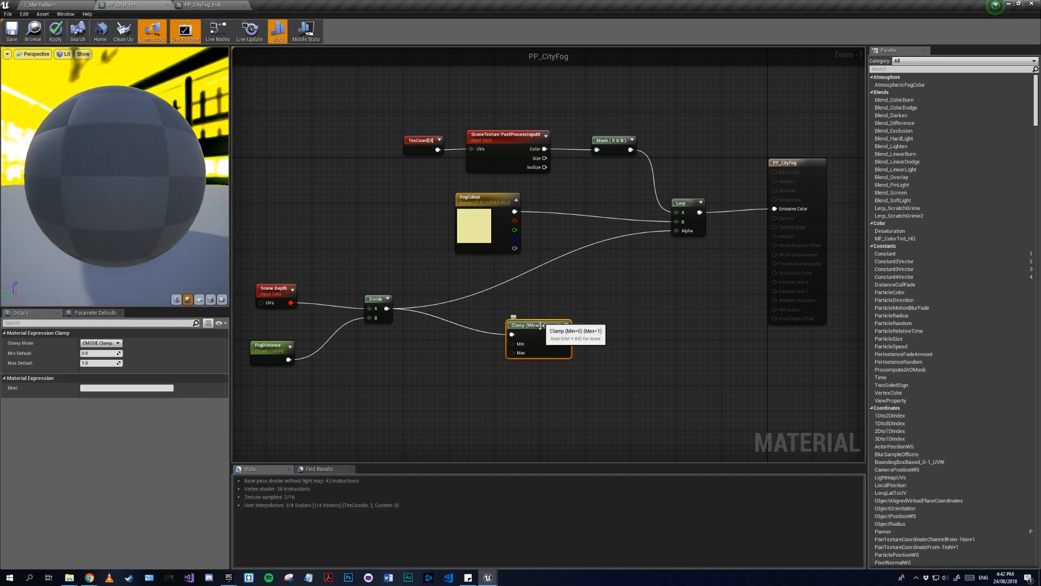
{"action": "left_click_drag", "start_coordinate": [545, 328], "coordinate": [680, 233]}
{"action": "left_click_drag", "start_coordinate": [472, 305], "coordinate": [471, 294]}
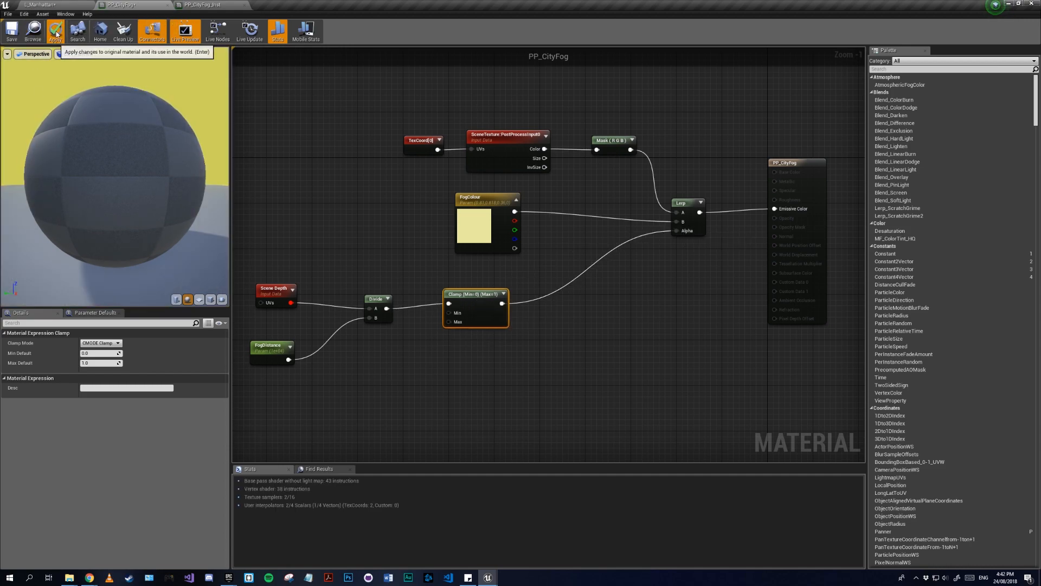
Step: Examine the clamped fog on near and distant buildings in the level, and return to the PP_CityFog graph
{"action": "left_click", "coordinate": [69, 4]}
{"action": "right_click_drag", "start_coordinate": [502, 215], "coordinate": [558, 200]}
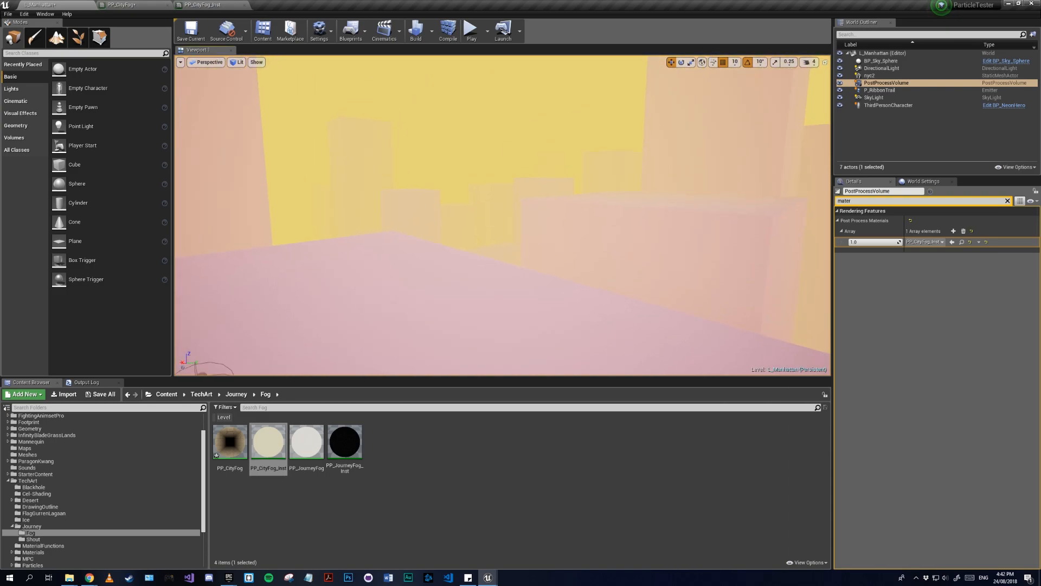
{"action": "right_click_drag", "start_coordinate": [599, 171], "coordinate": [506, 276]}
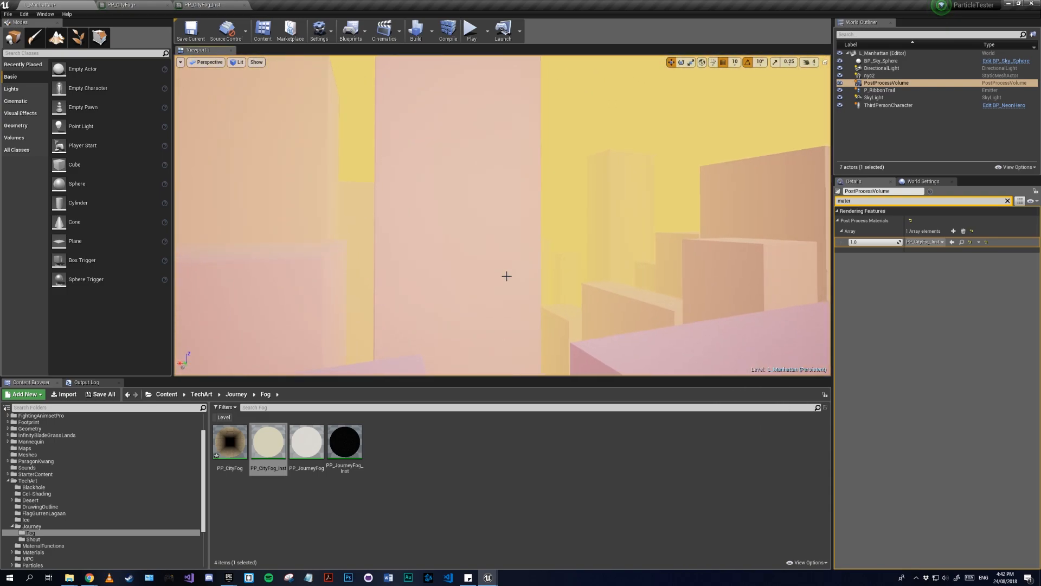
{"action": "right_click_drag", "start_coordinate": [637, 274], "coordinate": [558, 263]}
{"action": "right_click_drag", "start_coordinate": [276, 190], "coordinate": [282, 191]}
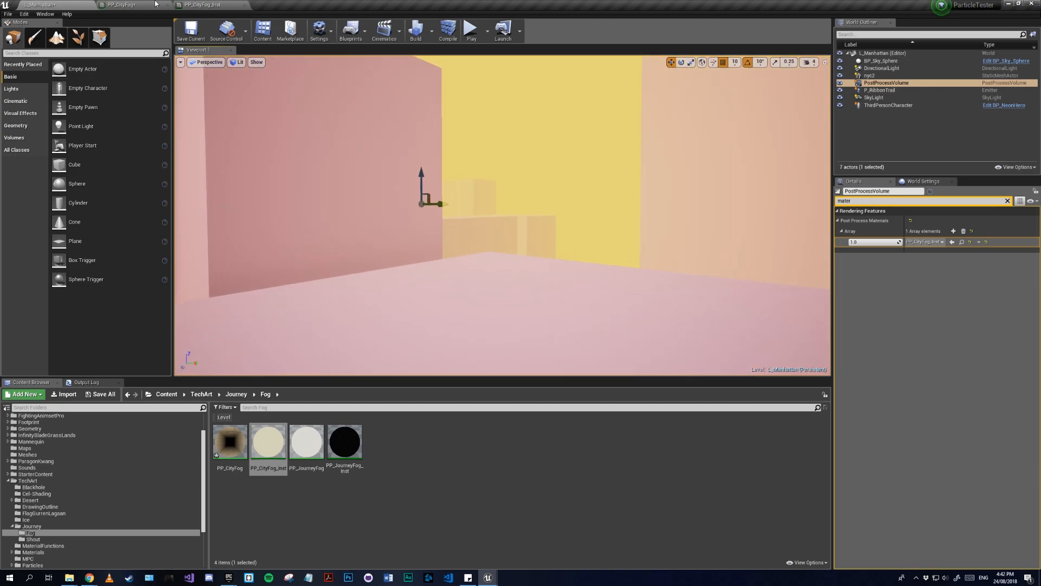
{"action": "right_click_drag", "start_coordinate": [516, 186], "coordinate": [703, 180]}
{"action": "left_click", "coordinate": [116, 5]}
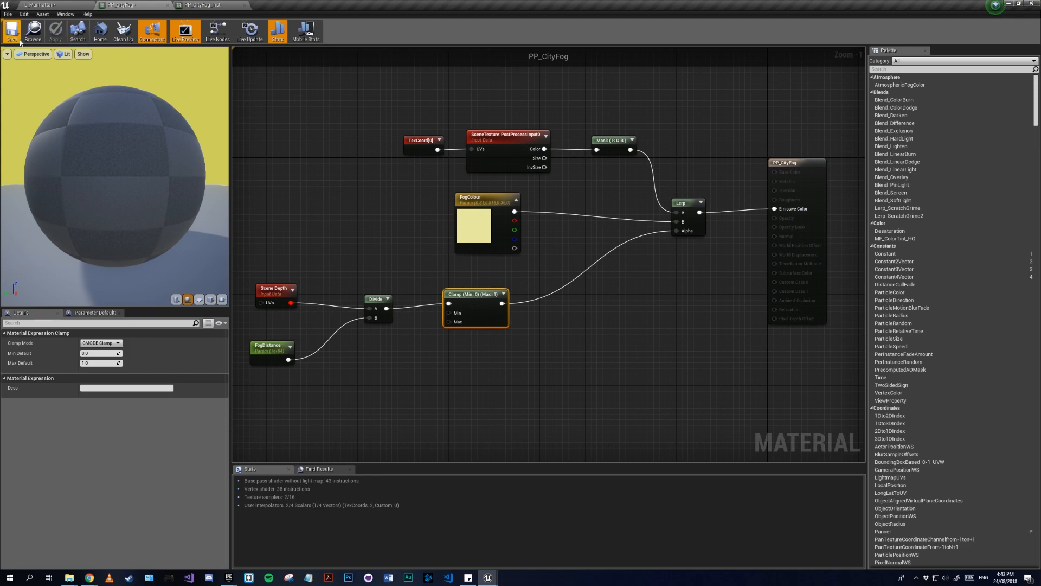
Step: Spread out the graph by moving the depth nodes down, the scene texture nodes up and left, and the FogColour node left
{"action": "scroll", "coordinate": [473, 332], "scroll_direction": "down", "scroll_amount": 3}
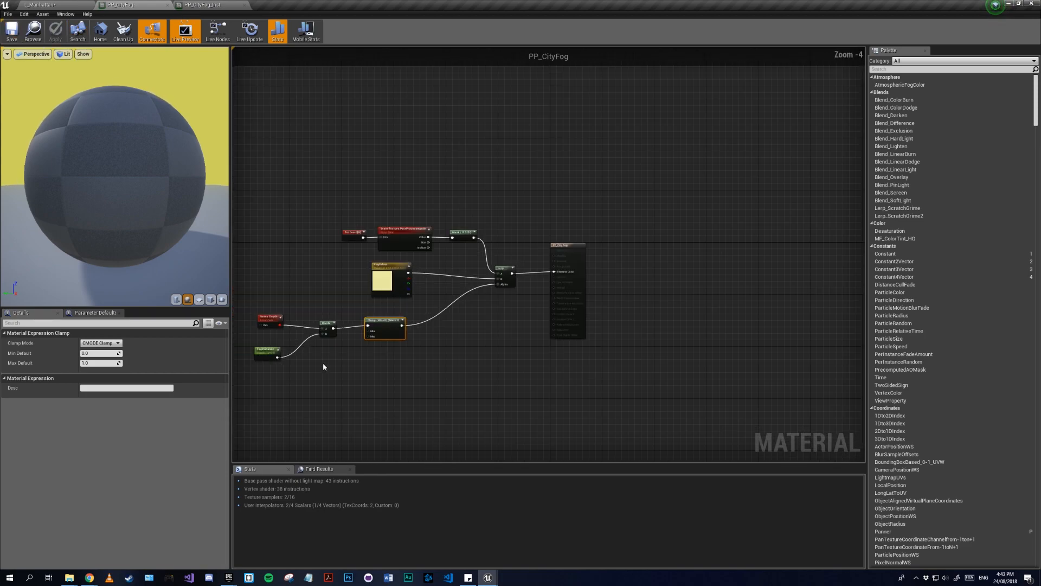
{"action": "left_click_drag", "start_coordinate": [406, 319], "coordinate": [406, 319]}
{"action": "left_click_drag", "start_coordinate": [409, 274], "coordinate": [415, 297]}
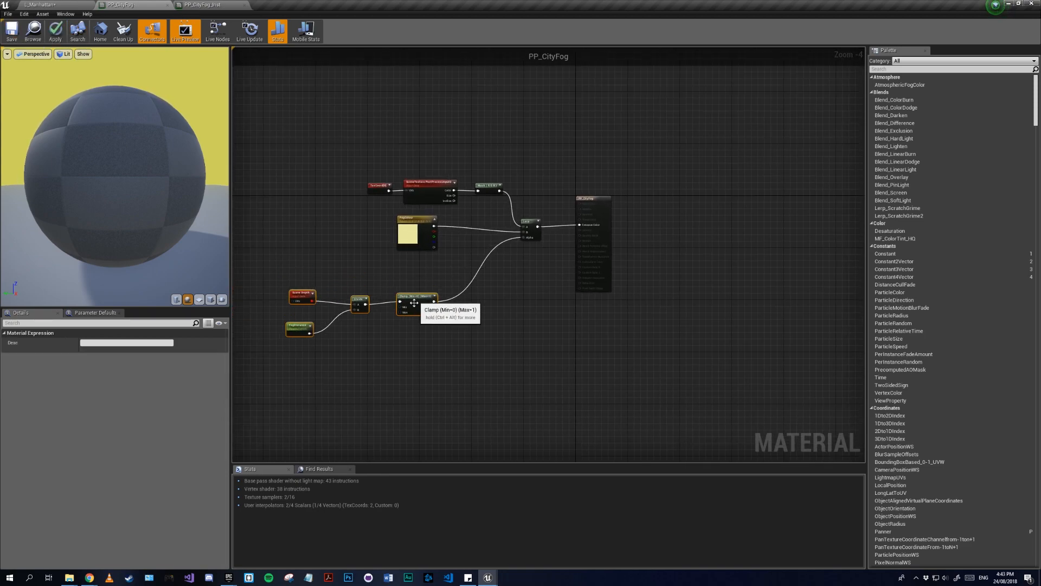
{"action": "right_click_drag", "start_coordinate": [383, 120], "coordinate": [397, 200]}
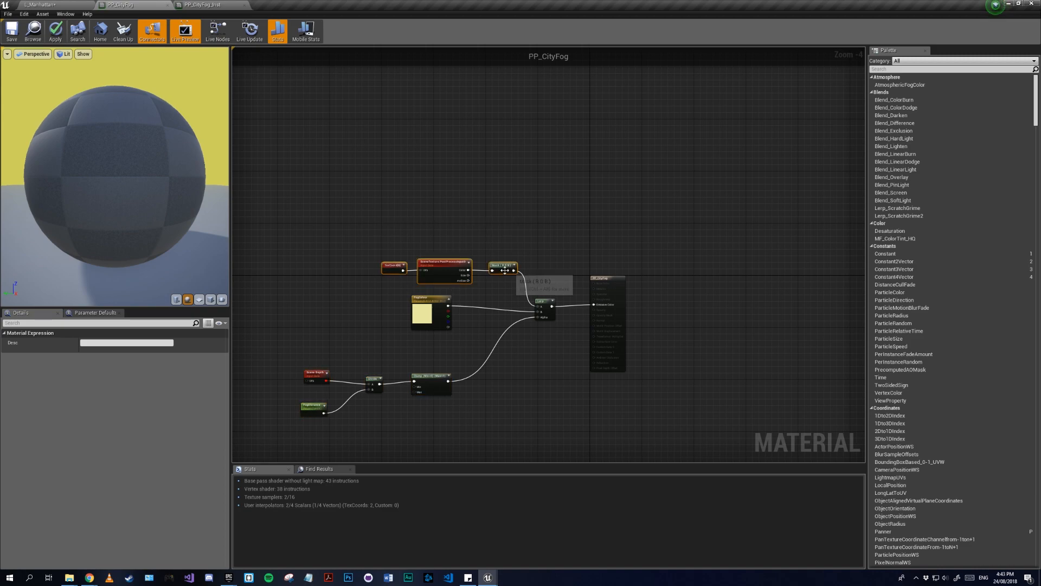
{"action": "left_click_drag", "start_coordinate": [504, 270], "coordinate": [484, 242]}
{"action": "double_click", "coordinate": [429, 299]}
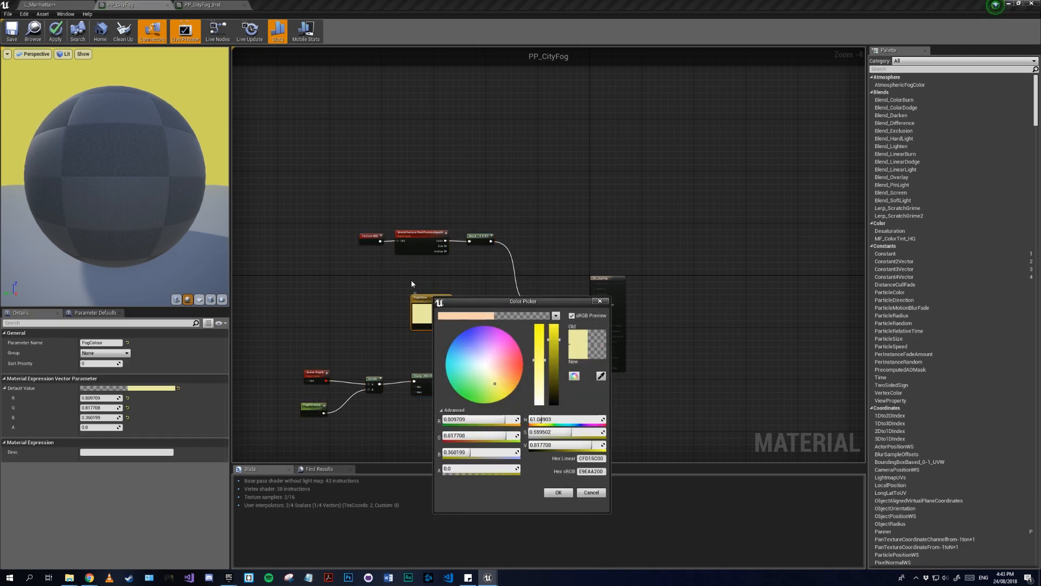
{"action": "left_click", "coordinate": [411, 284]}
{"action": "left_click", "coordinate": [430, 308]}
{"action": "right_click_drag", "start_coordinate": [430, 308], "coordinate": [430, 366]}
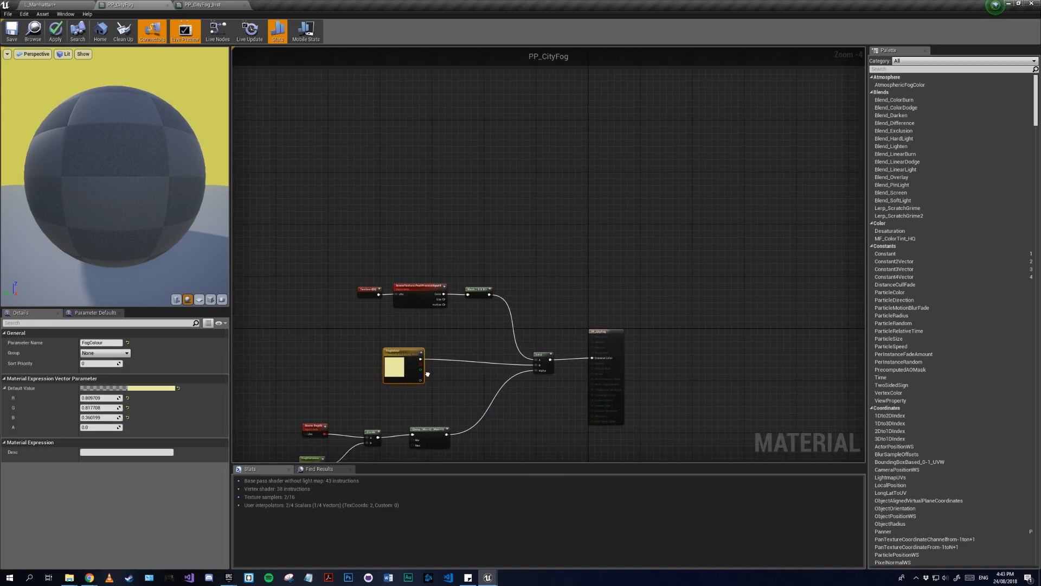
Step: Insert a second Lerp between FogColour and the final Lerp's B input, with FogColour in its B and the Mask output in its A
{"action": "scroll", "coordinate": [370, 366], "scroll_direction": "up", "scroll_amount": 4}
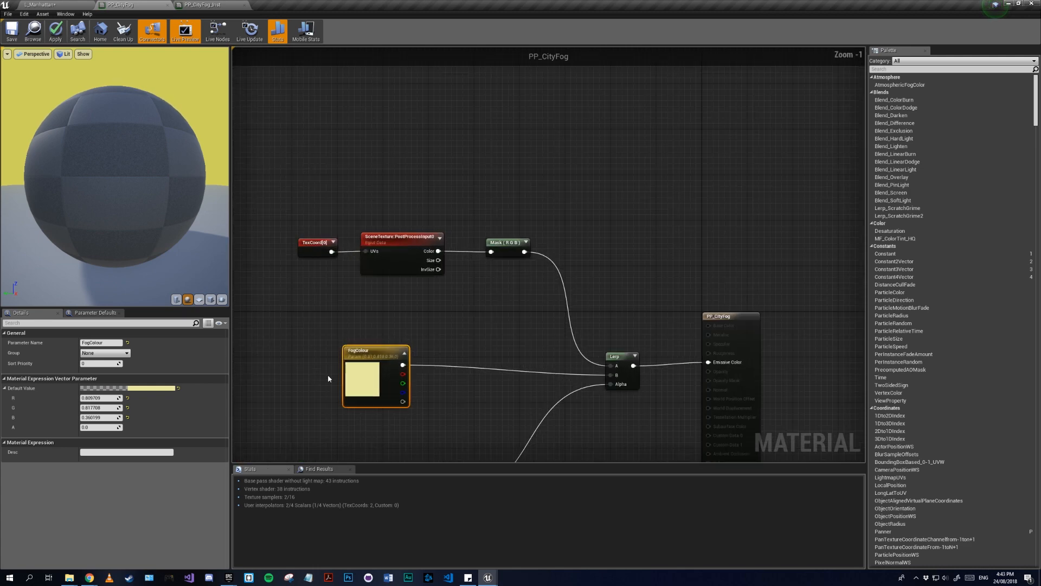
{"action": "left_click", "coordinate": [505, 303]}
{"action": "left_click_drag", "start_coordinate": [546, 316], "coordinate": [656, 376]}
{"action": "left_click_drag", "start_coordinate": [521, 328], "coordinate": [413, 365]}
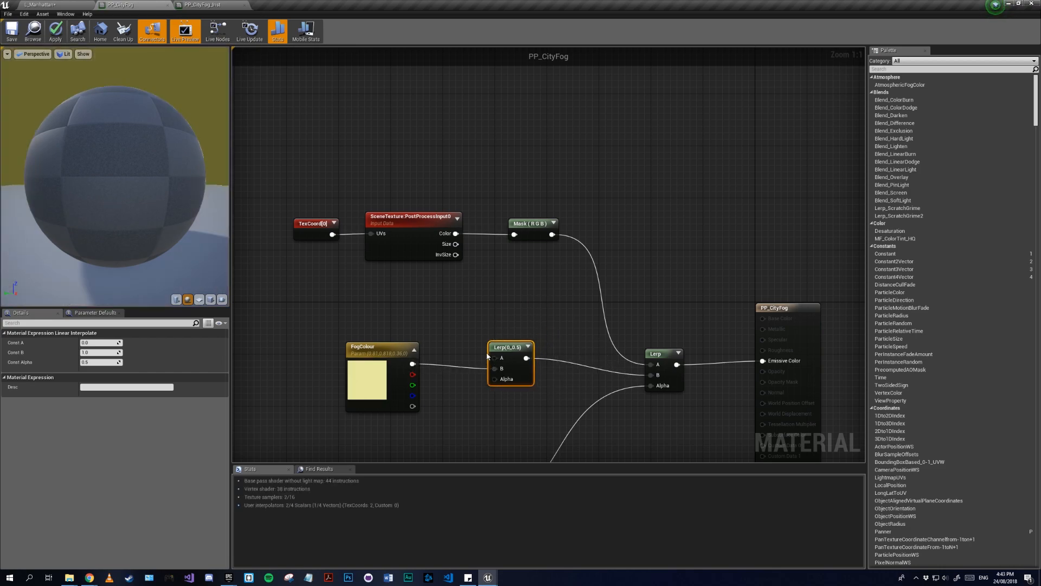
{"action": "left_click_drag", "start_coordinate": [494, 357], "coordinate": [551, 234]}
Step: Shift the scene texture nodes left and connect FogColour's alpha output to the new Lerp's Alpha input
{"action": "left_click_drag", "start_coordinate": [301, 195], "coordinate": [558, 276]}
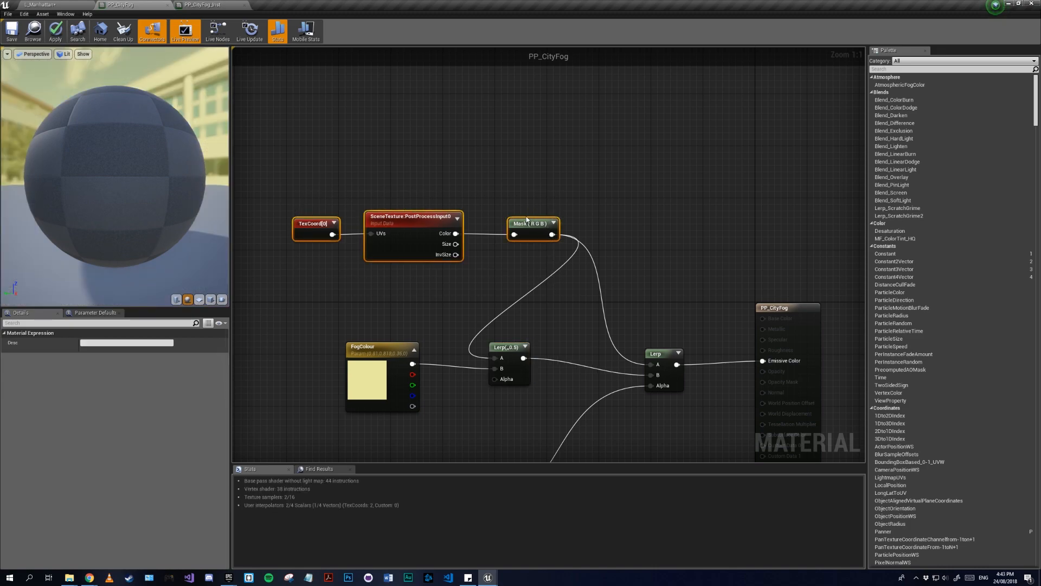
{"action": "left_click", "coordinate": [434, 199]}
{"action": "left_click_drag", "start_coordinate": [516, 248], "coordinate": [457, 221]}
{"action": "right_click_drag", "start_coordinate": [457, 402], "coordinate": [556, 282]}
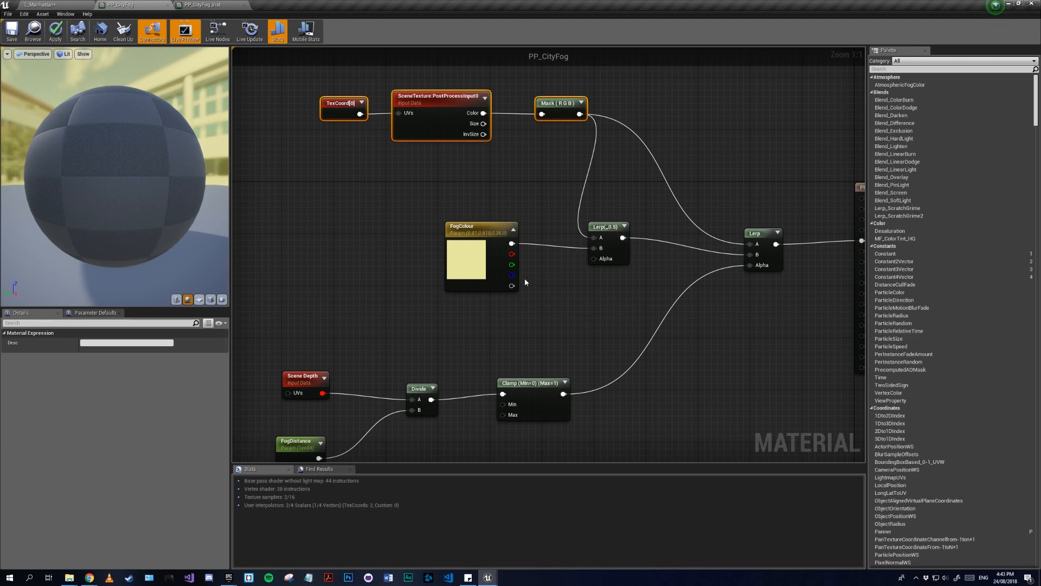
{"action": "left_click_drag", "start_coordinate": [512, 290], "coordinate": [603, 259]}
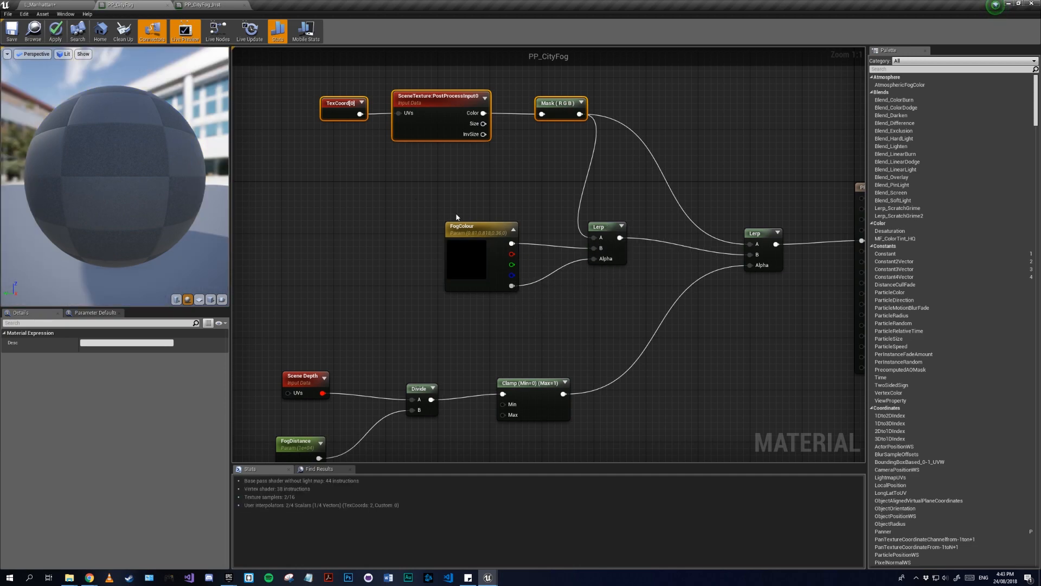
Step: Set the FogColour parameter's alpha to 0.5 and apply the material
{"action": "double_click", "coordinate": [468, 259]}
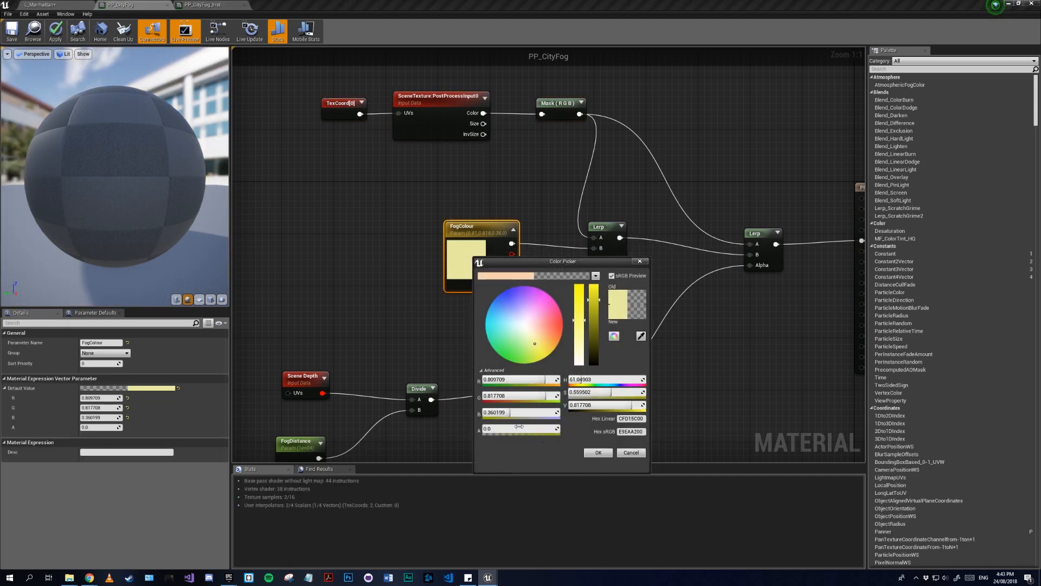
{"action": "type", "text": "0.5"}
{"action": "key", "text": "Return"}
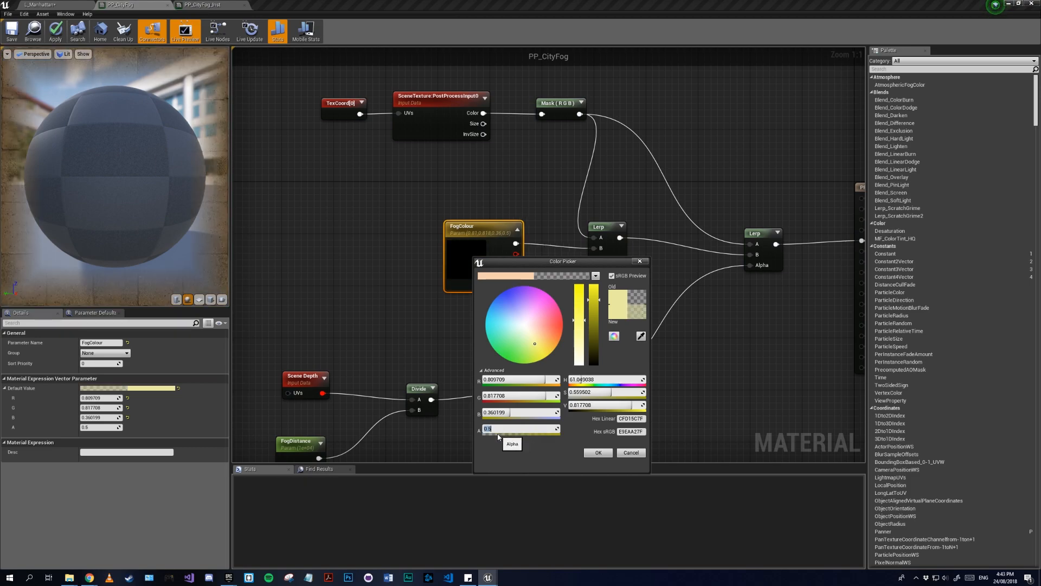
{"action": "left_click", "coordinate": [425, 332]}
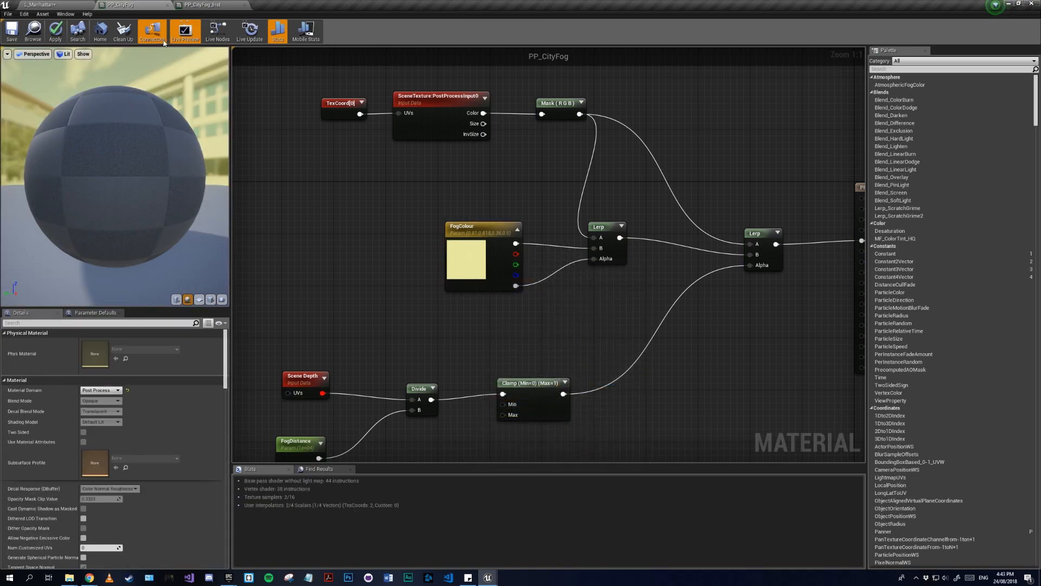
{"action": "left_click", "coordinate": [55, 28]}
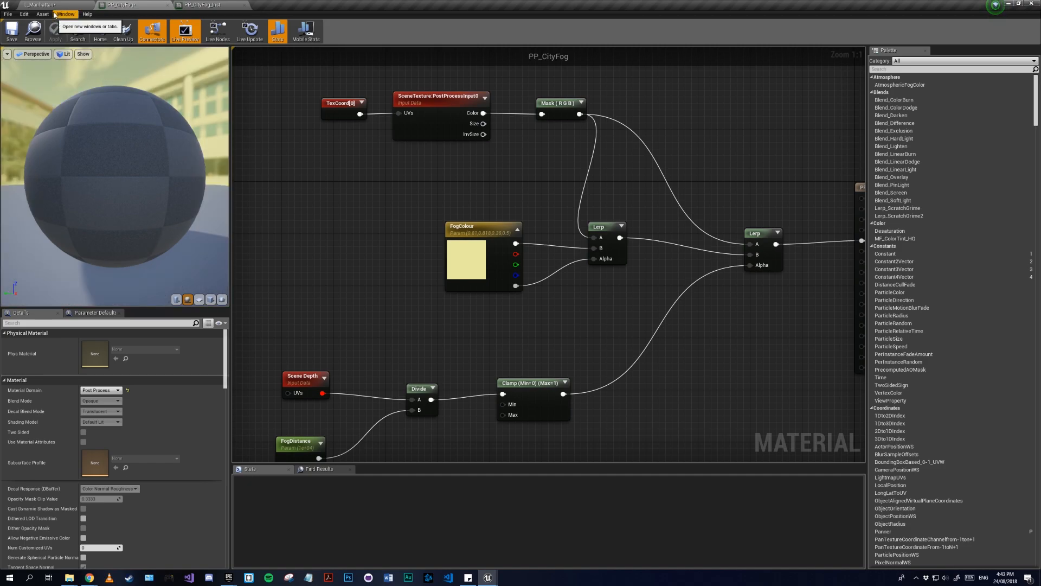
Step: Float the PP_CityFog_Inst editor over the level viewport and lower its FogDistance parameter to about 1161
{"action": "left_click", "coordinate": [43, 4]}
{"action": "right_click_drag", "start_coordinate": [478, 209], "coordinate": [349, 231]}
{"action": "left_click_drag", "start_coordinate": [202, 4], "coordinate": [683, 137]}
{"action": "scroll", "coordinate": [808, 270], "scroll_direction": "down", "scroll_amount": 1}
{"action": "left_click_drag", "start_coordinate": [844, 273], "coordinate": [783, 273]}
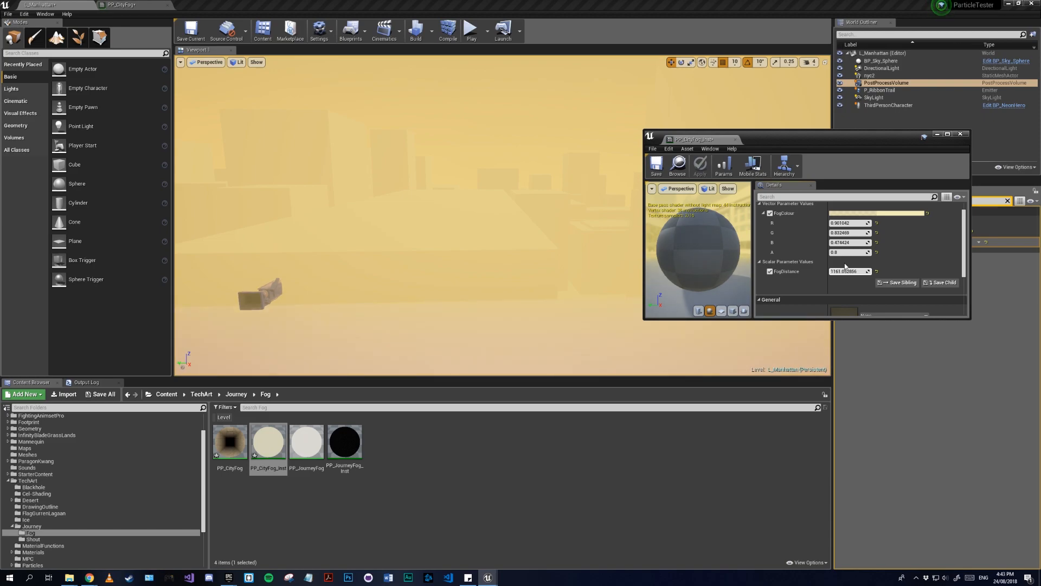
Step: Set FogColour's alpha to about 0.84 in the material instance, then save and close the instance
{"action": "mouse_move", "coordinate": [846, 252]}
{"action": "left_mouse_down"}
{"action": "mouse_move", "coordinate": [824, 252]}
{"action": "mouse_move", "coordinate": [849, 252]}
{"action": "left_mouse_up"}
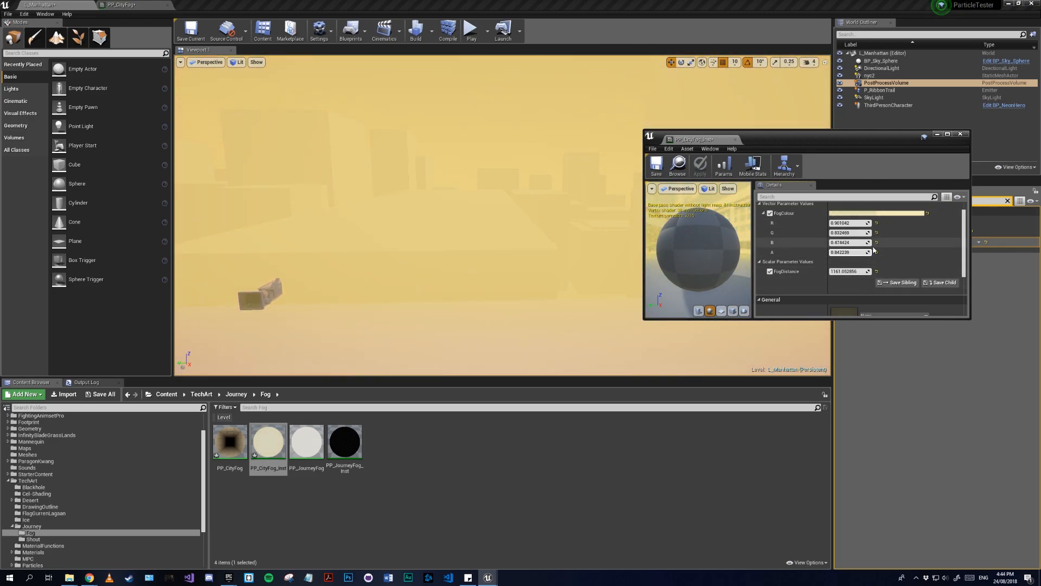
{"action": "left_click", "coordinate": [675, 171]}
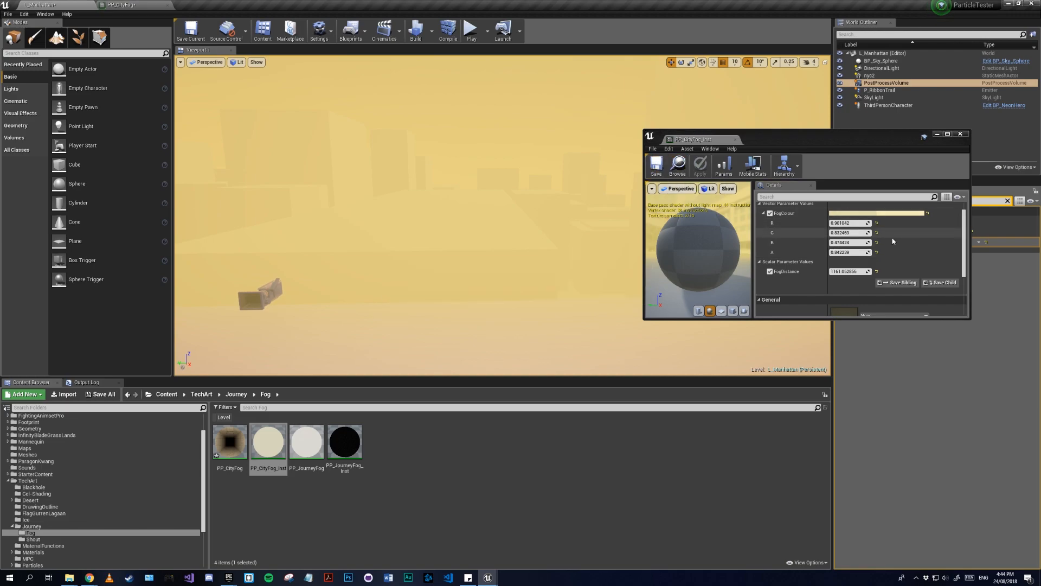
{"action": "left_click", "coordinate": [960, 134]}
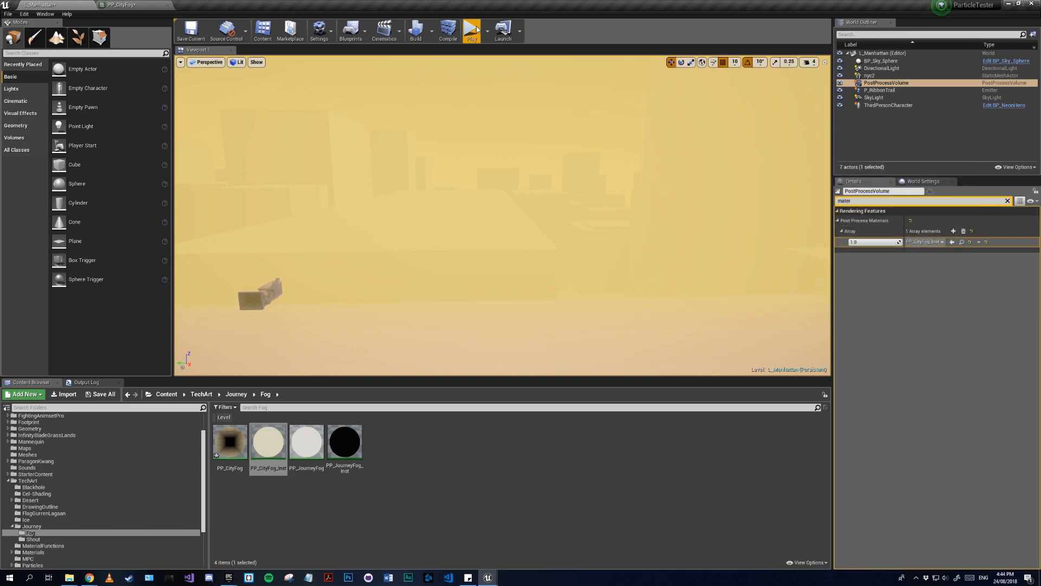
Step: Play the level in full screen and run, dash and jump the character through the city to examine the fog
{"action": "left_click", "coordinate": [471, 30]}
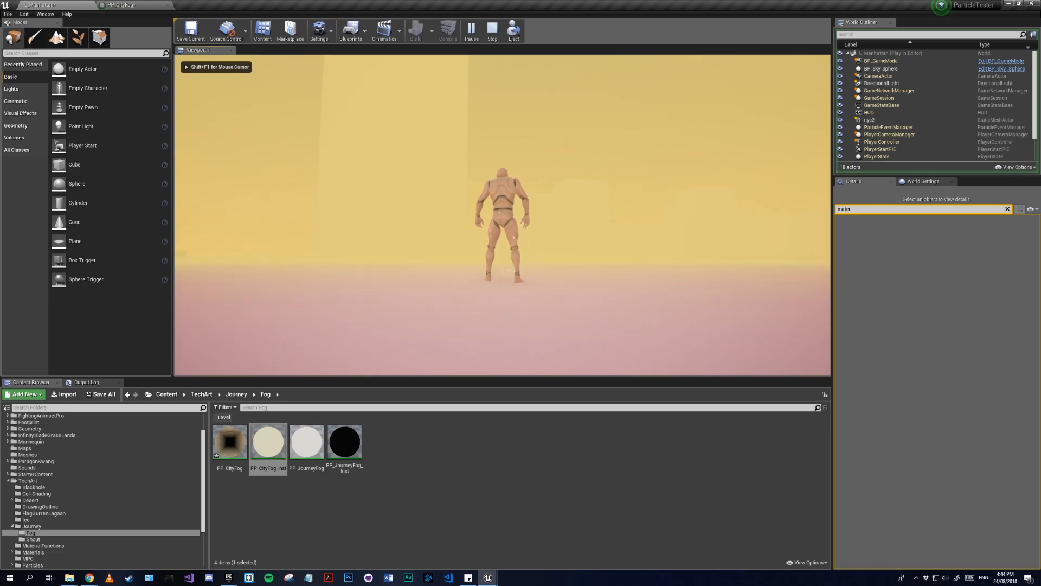
{"action": "key", "text": "F11"}
{"action": "key", "text": "w"}
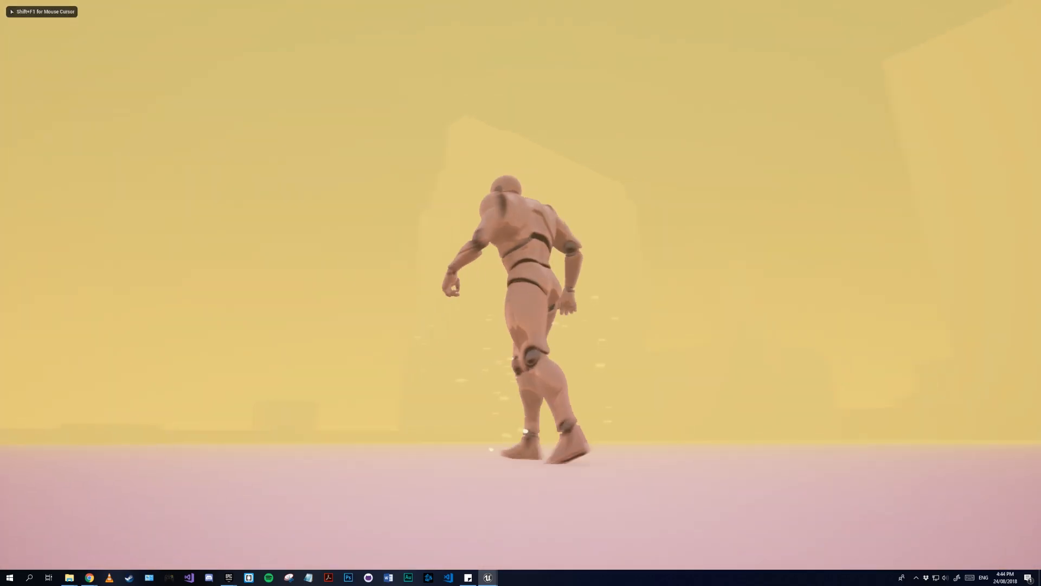
{"action": "key", "text": "shift"}
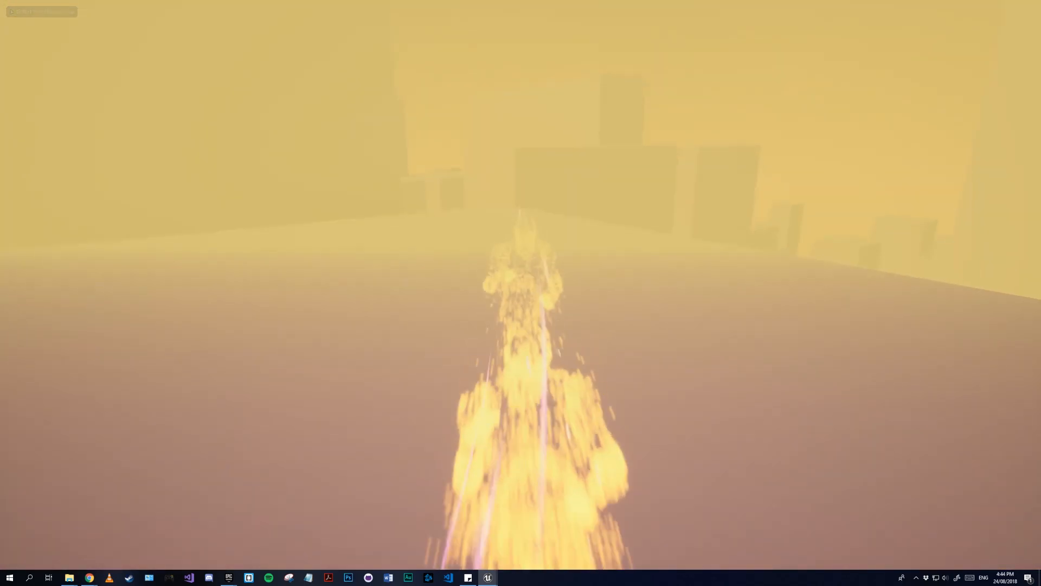
{"action": "key", "text": "space"}
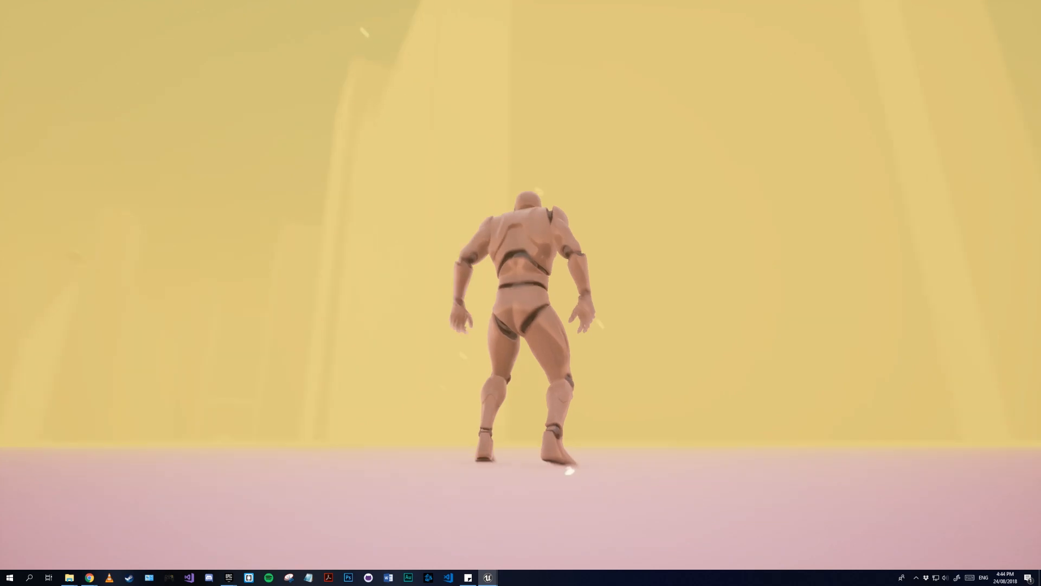
{"action": "key", "text": "w"}
{"action": "key", "text": "s"}
{"action": "key", "text": "w"}
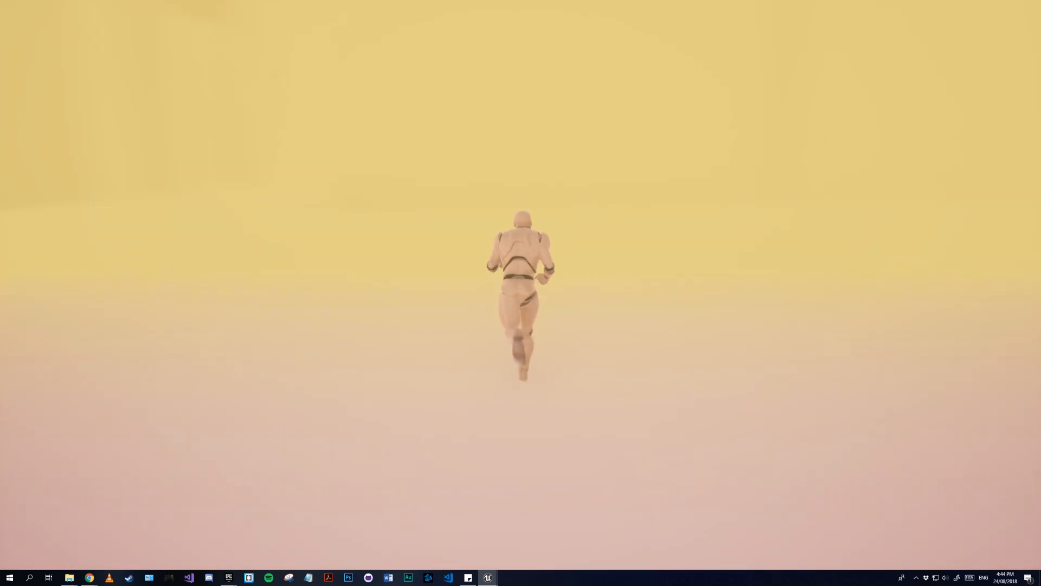